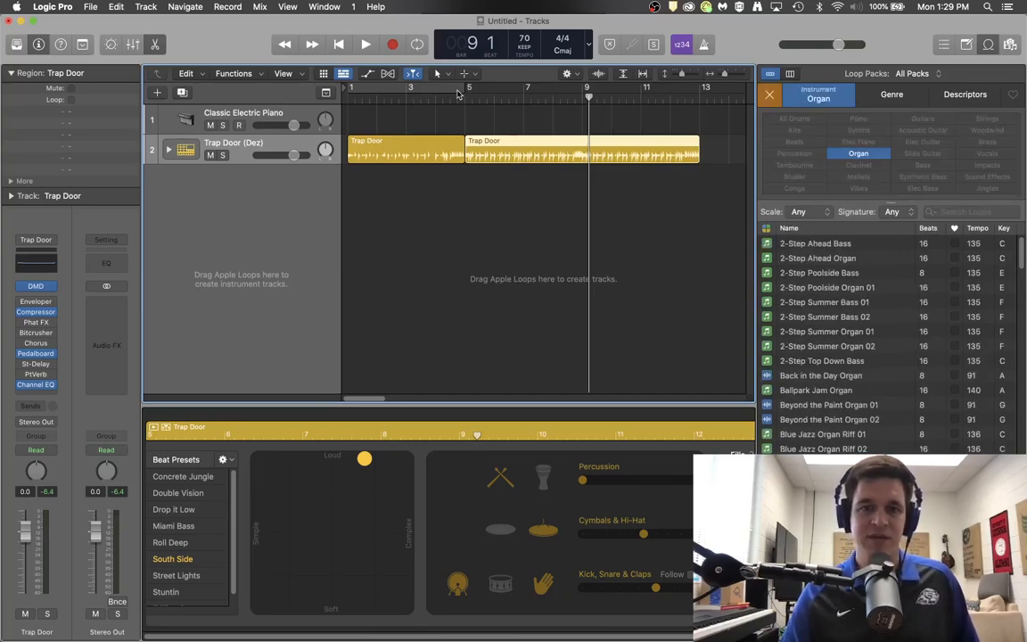
# Set the cycle range to span bars 5 to 9 and leave cycle mode switched on
pyautogui.moveTo(437, 90); pyautogui.dragTo(556, 96)
pyautogui.moveTo(440, 89); pyautogui.dragTo(470, 92)
pyautogui.moveTo(611, 88); pyautogui.dragTo(583, 93)
pyautogui.click(566, 93)
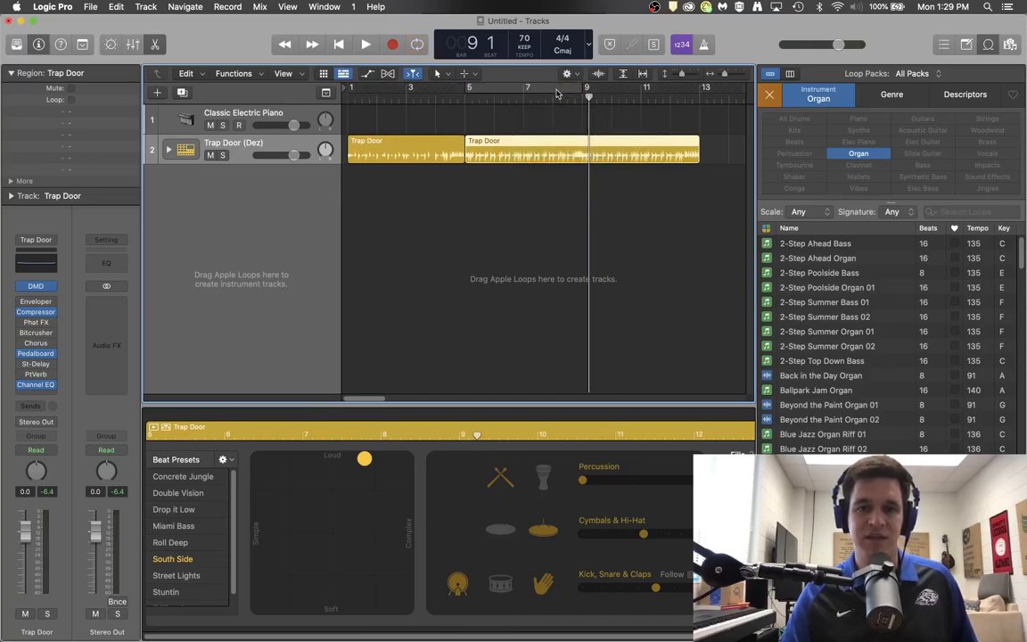
pyautogui.click(556, 90)
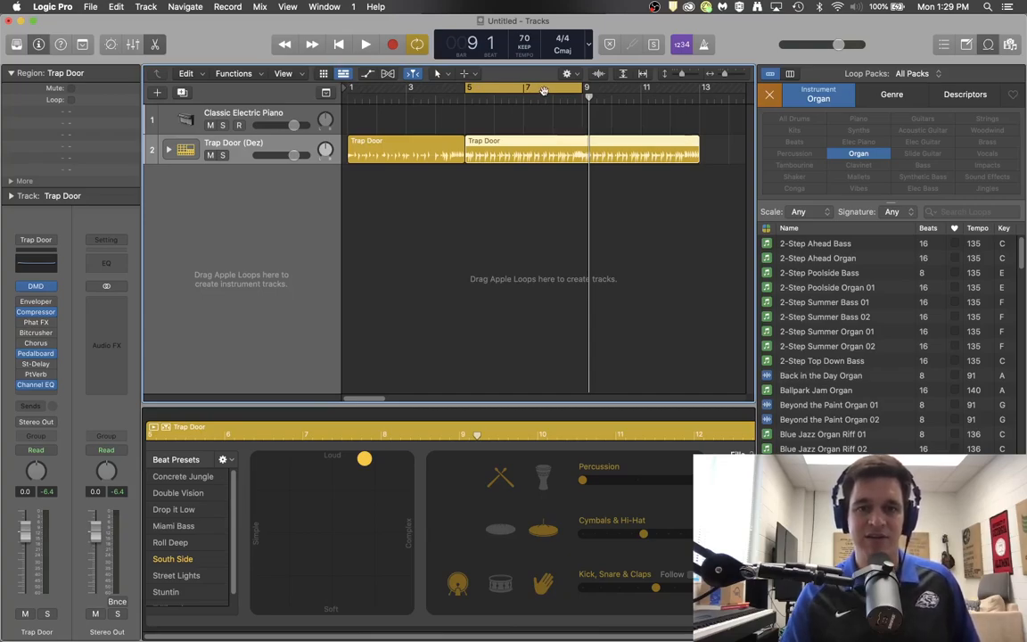
pyautogui.click(418, 45)
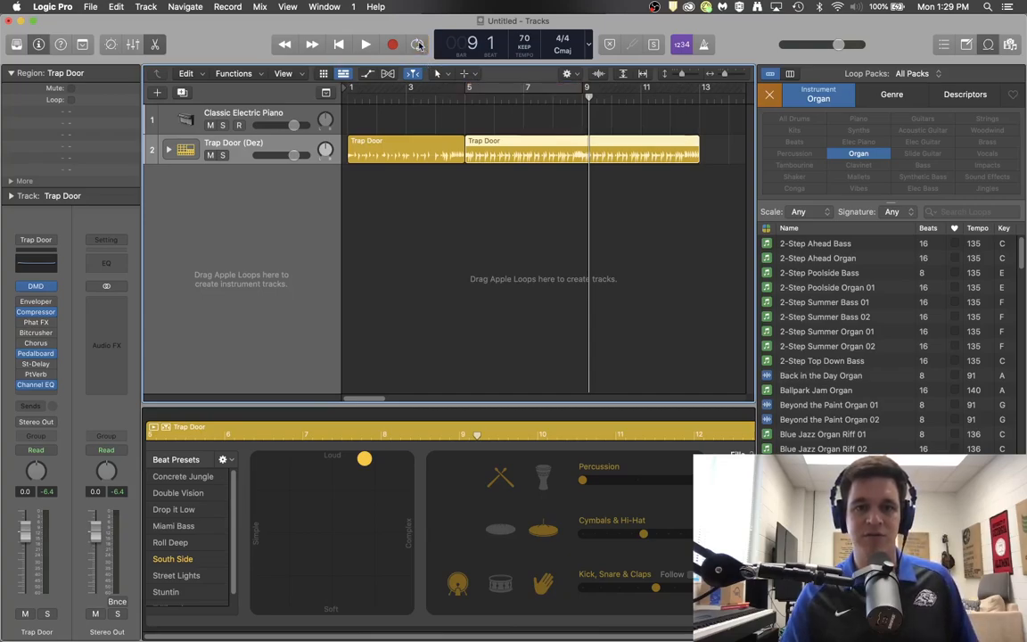
pyautogui.click(418, 44)
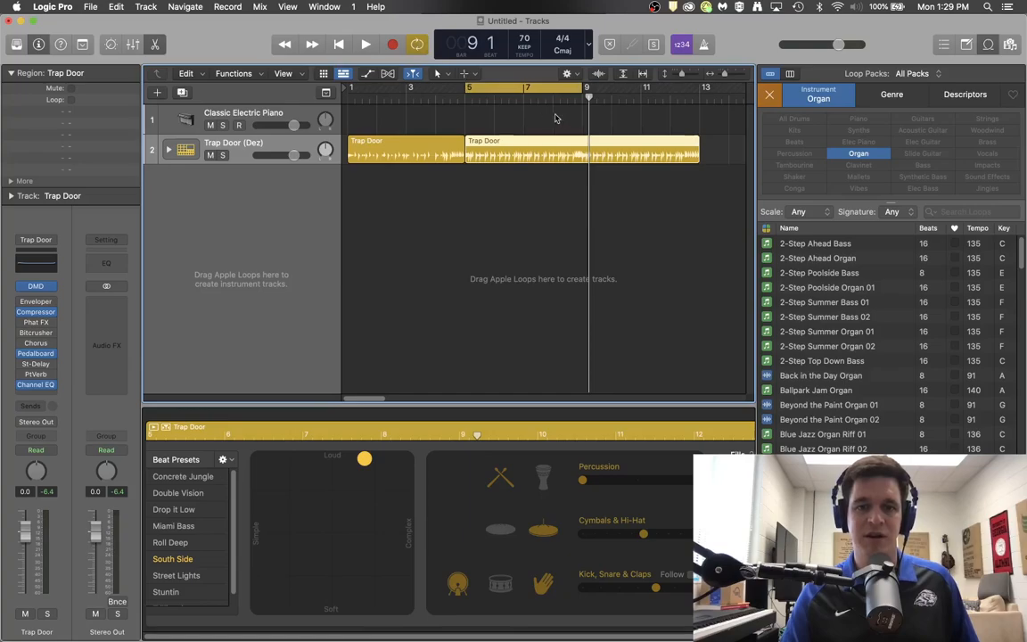
pyautogui.moveTo(584, 87)
pyautogui.mouseDown()
pyautogui.moveTo(703, 98)
pyautogui.moveTo(703, 107)
pyautogui.moveTo(584, 97)
pyautogui.mouseUp()
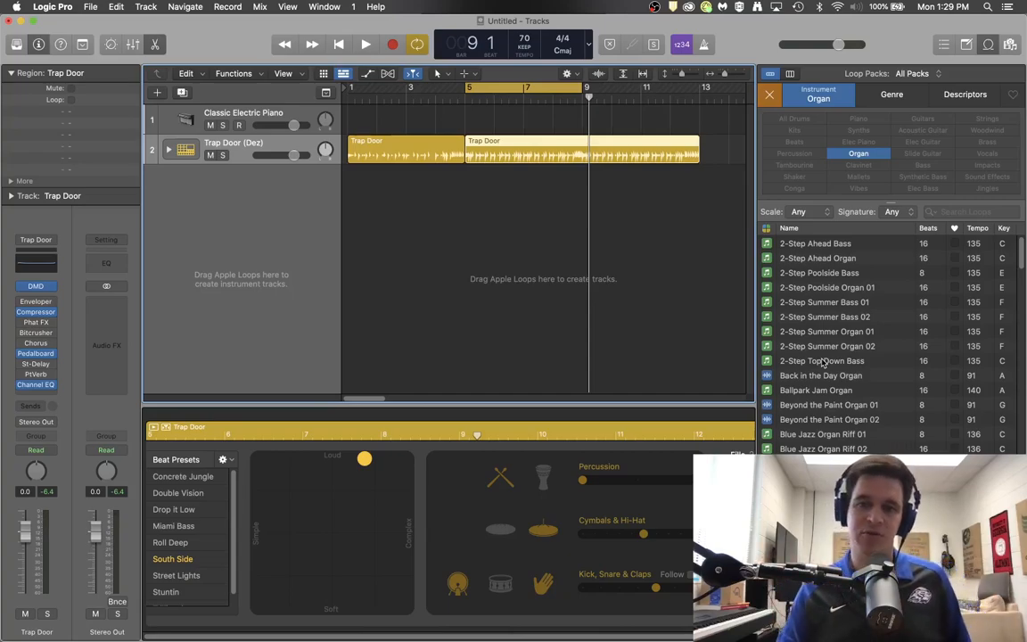
# Play the cycle from bar 5 and audition organ loops against the drums, including 2-Step Ahead Organ, 2-Step Summer Organ 01 and Ballpark Jam Organ
pyautogui.click(462, 102)
pyautogui.click(366, 44)
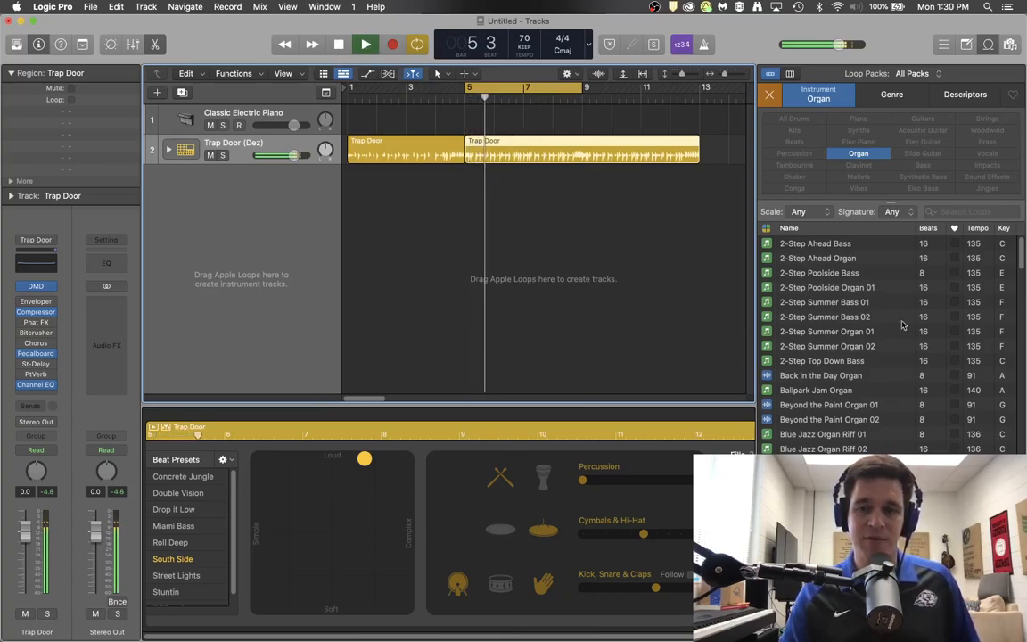
pyautogui.click(793, 246)
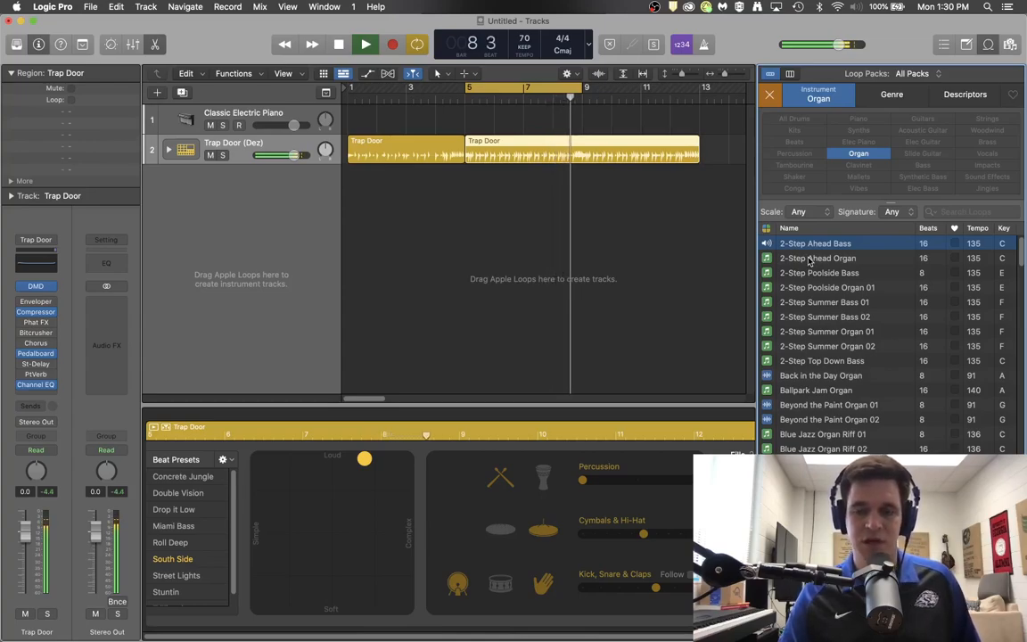
pyautogui.click(810, 259)
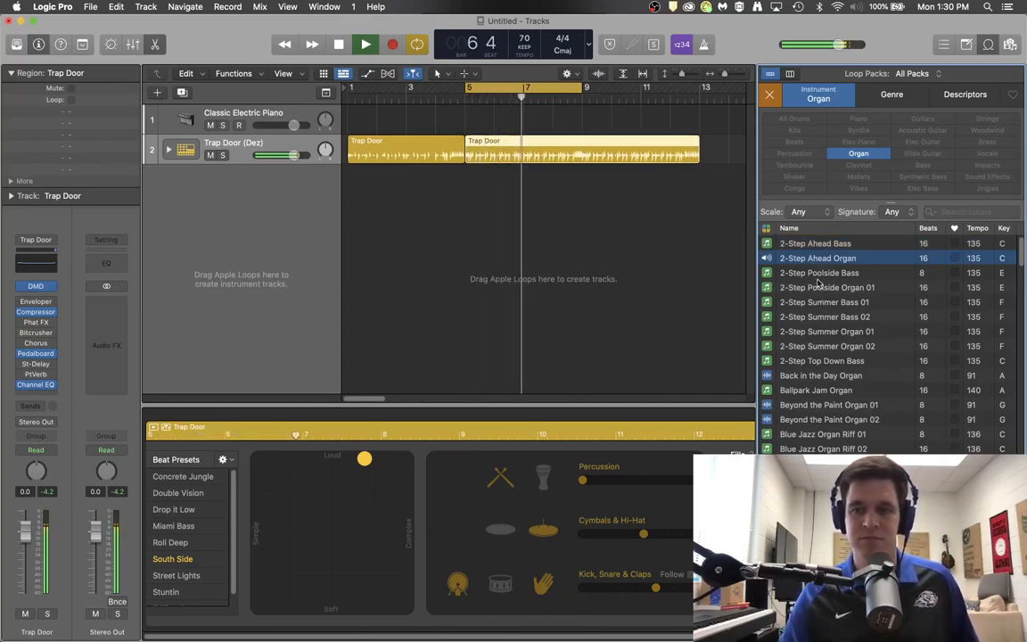
pyautogui.press('Down')
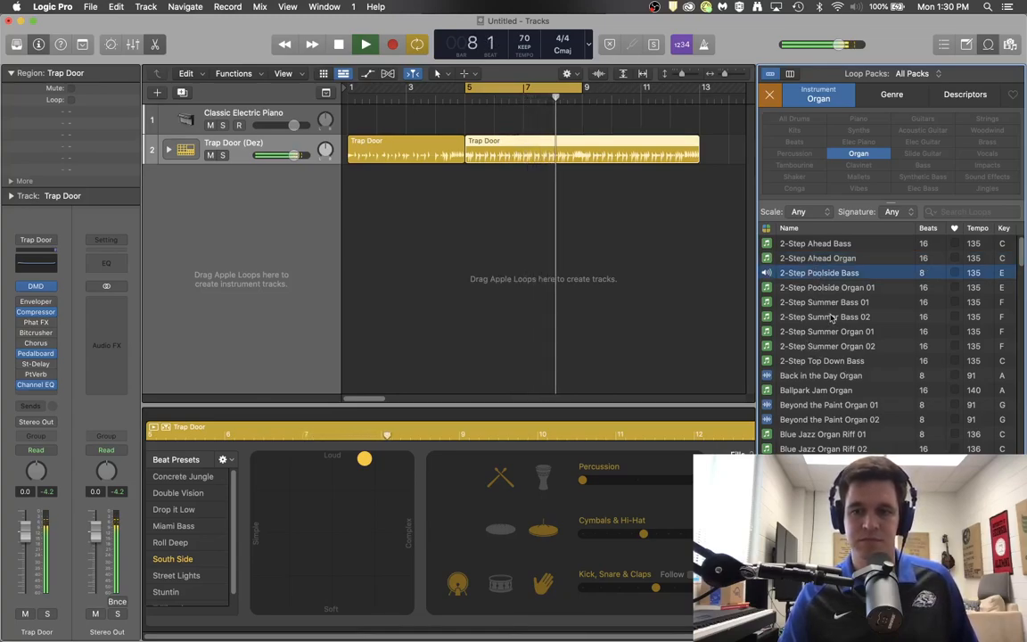
pyautogui.click(823, 331)
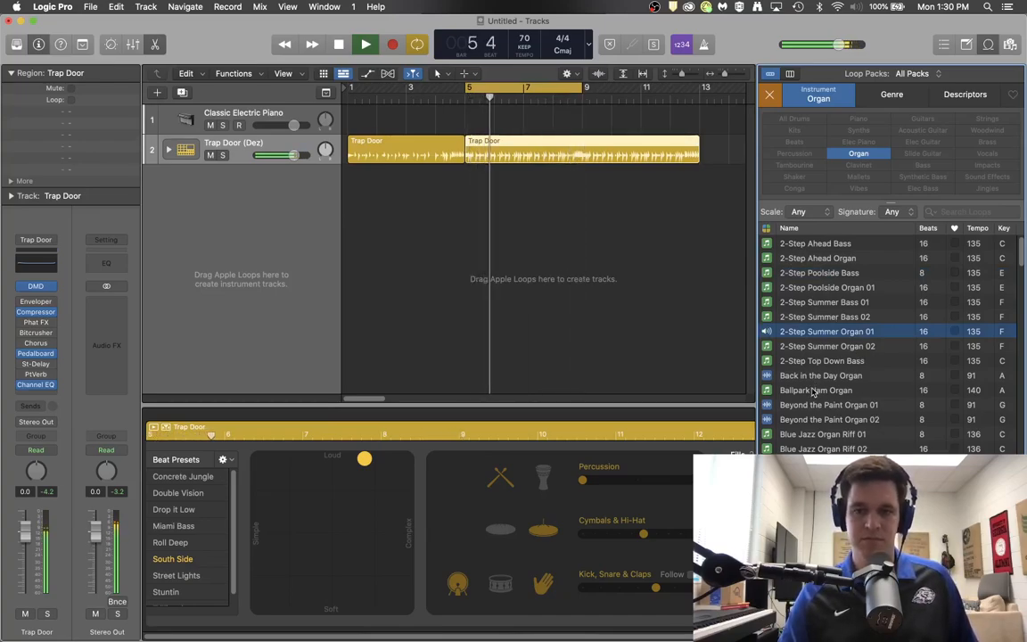
pyautogui.moveTo(813, 393); pyautogui.dragTo(817, 393)
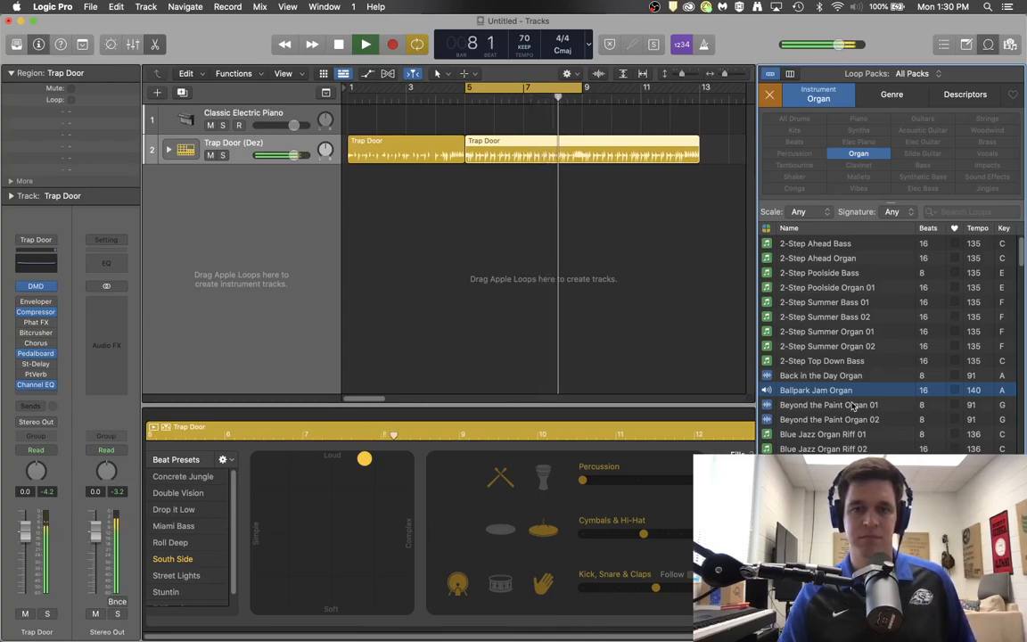
pyautogui.press('space')
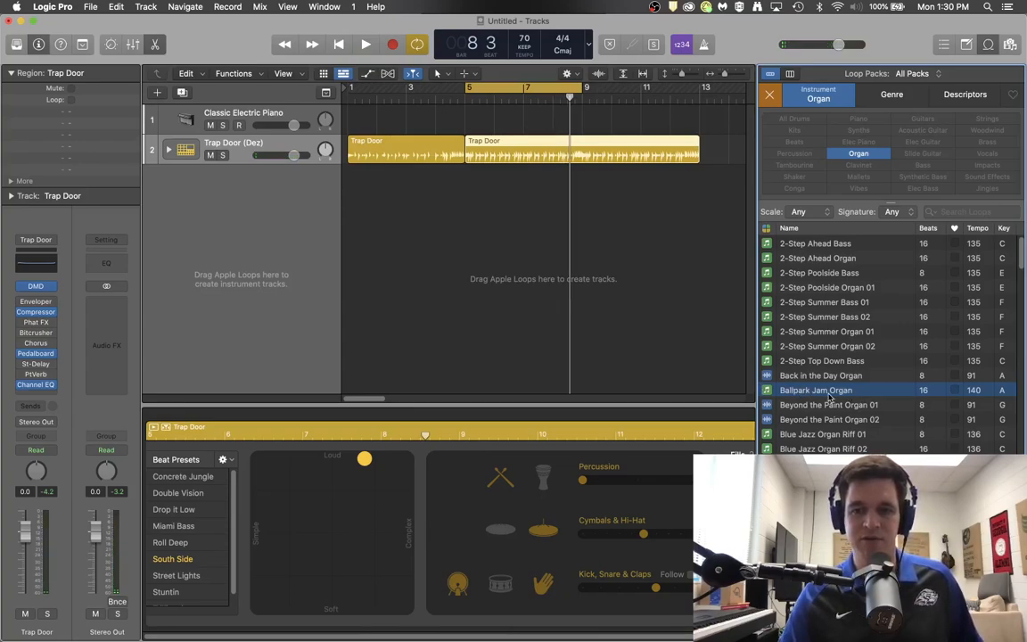
# Add the Ballpark Jam Organ loop at bar 5 on a new track below the Trap Door drums
pyautogui.moveTo(831, 393); pyautogui.dragTo(467, 208)
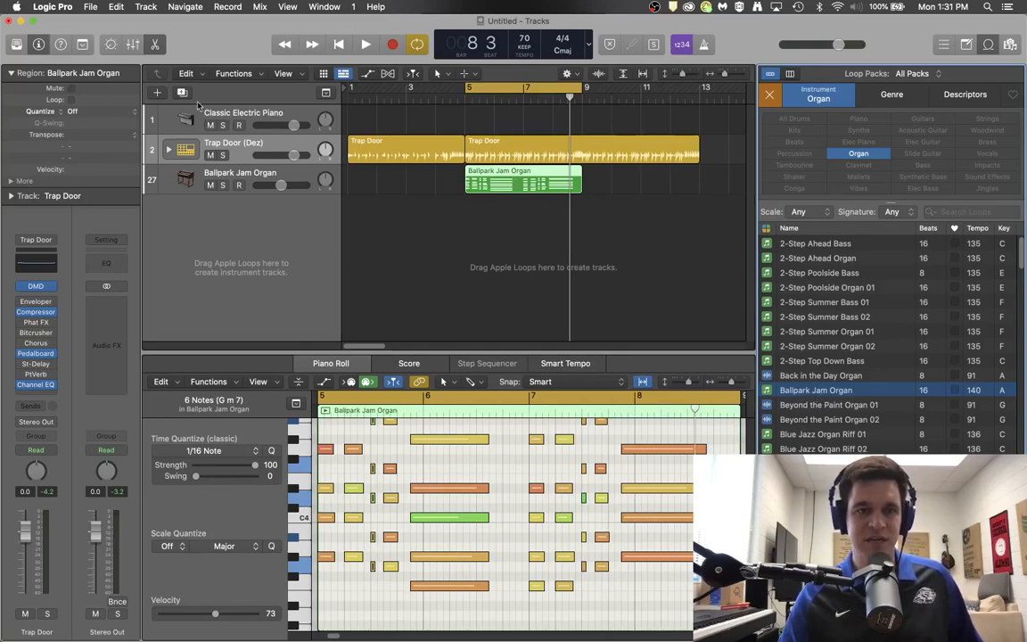
pyautogui.click(153, 44)
pyautogui.click(154, 45)
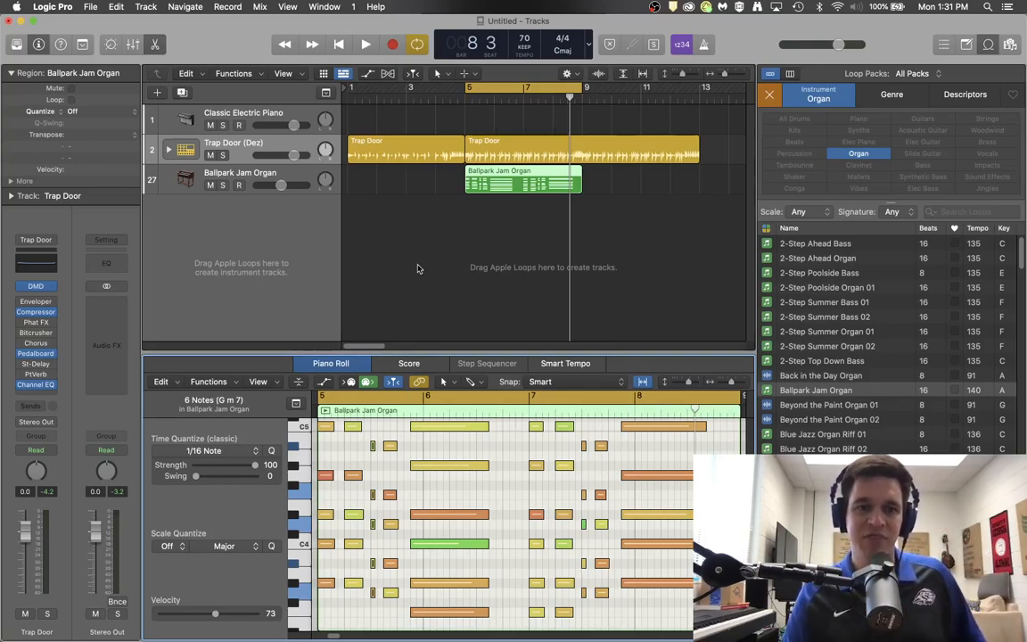
# Show the sound library for the Ballpark Jam Organ track and play its loop together with the drums
pyautogui.click(16, 45)
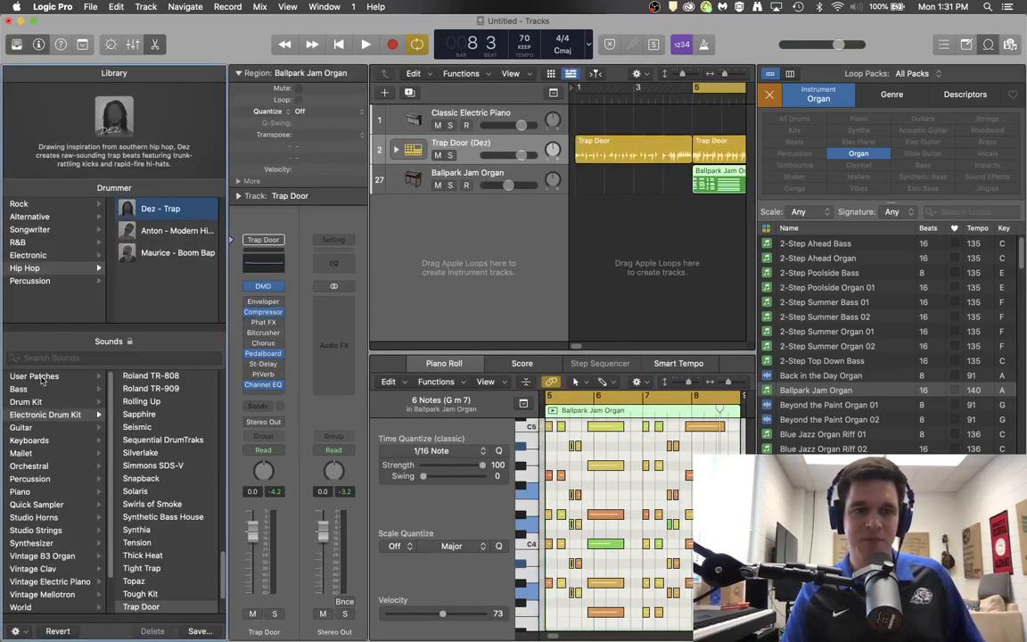
pyautogui.click(496, 176)
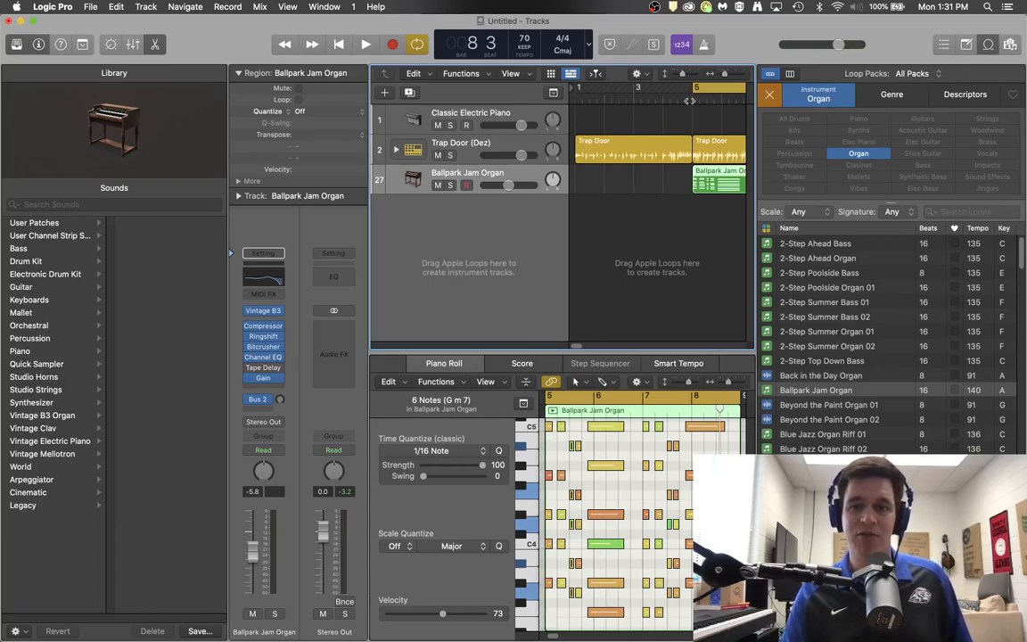
pyautogui.press('space')
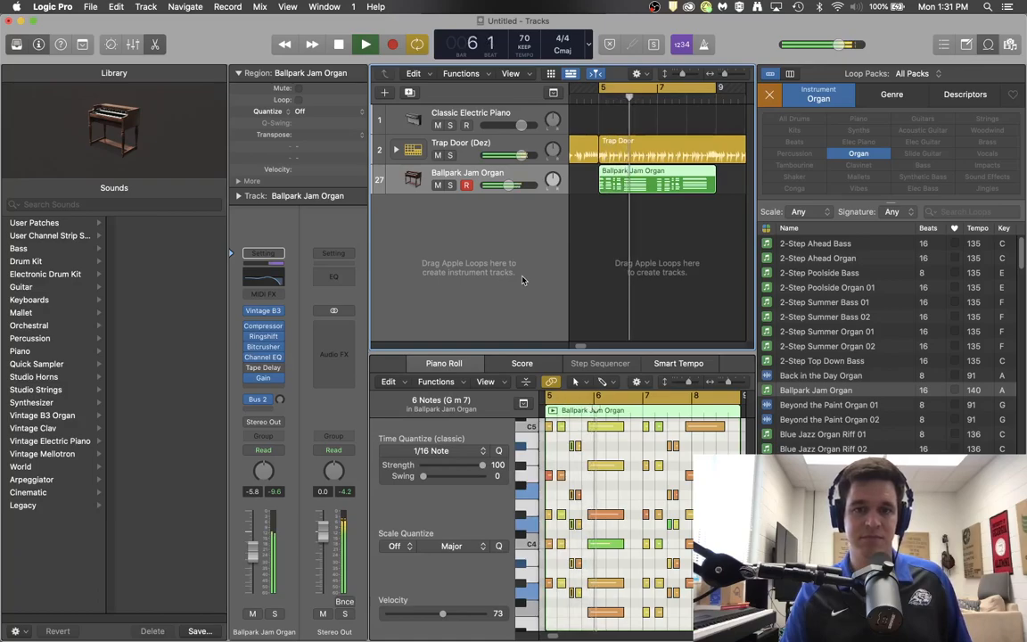
pyautogui.press('space')
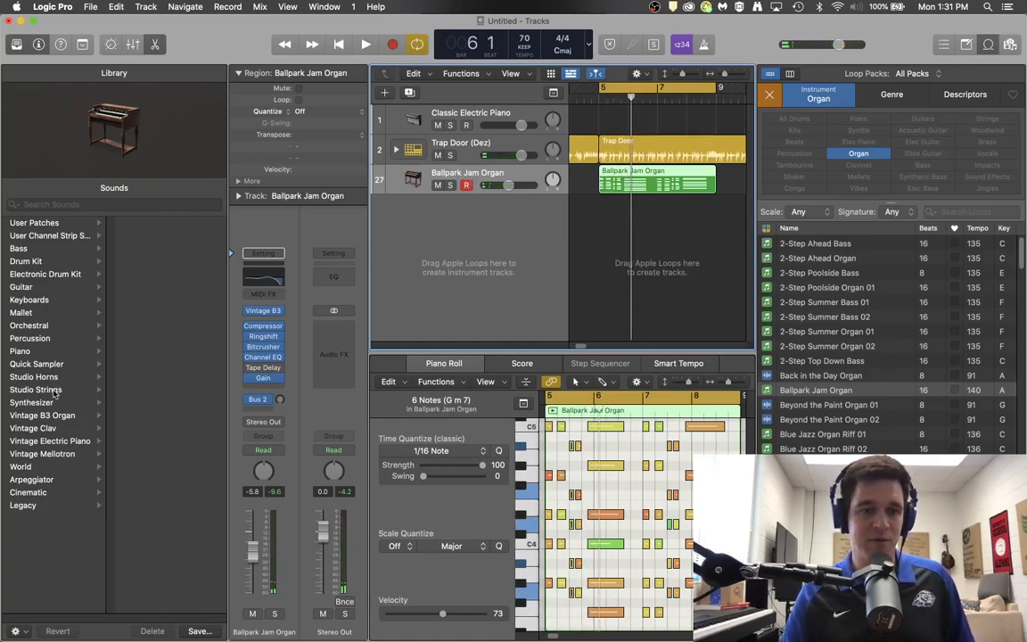
# Try the 70s Funk Clav patch from Vintage Clav on the organ track and listen to it
pyautogui.click(39, 427)
pyautogui.click(145, 223)
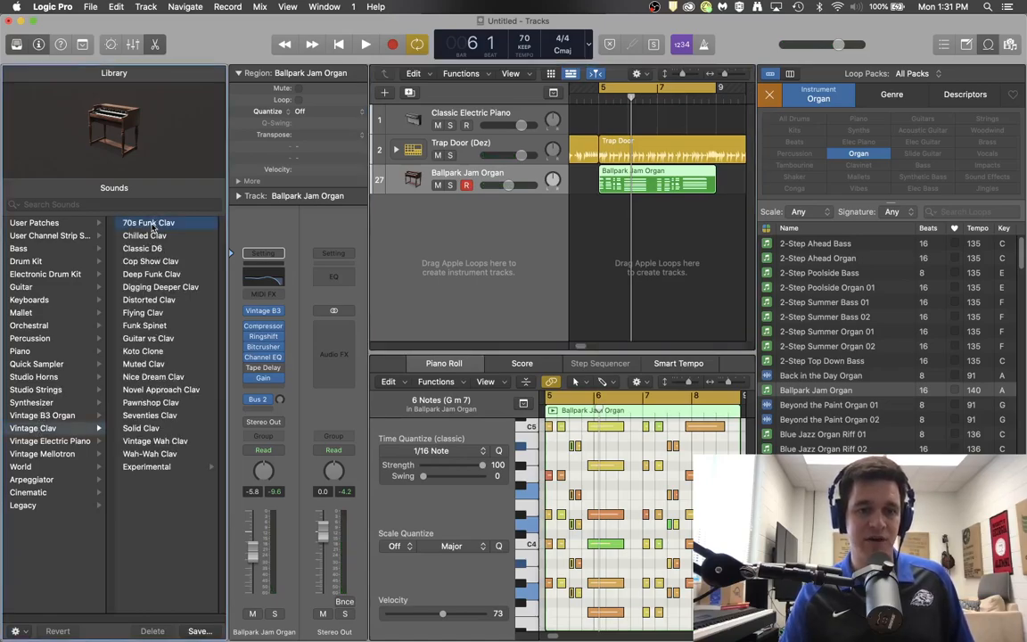
pyautogui.click(620, 248)
pyautogui.press('space')
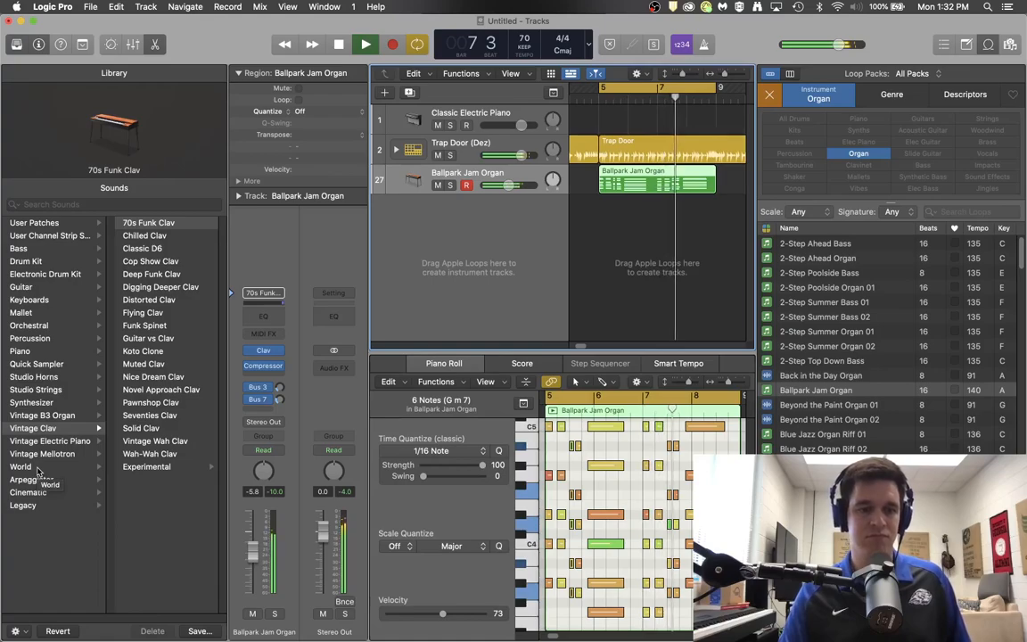
pyautogui.press('space')
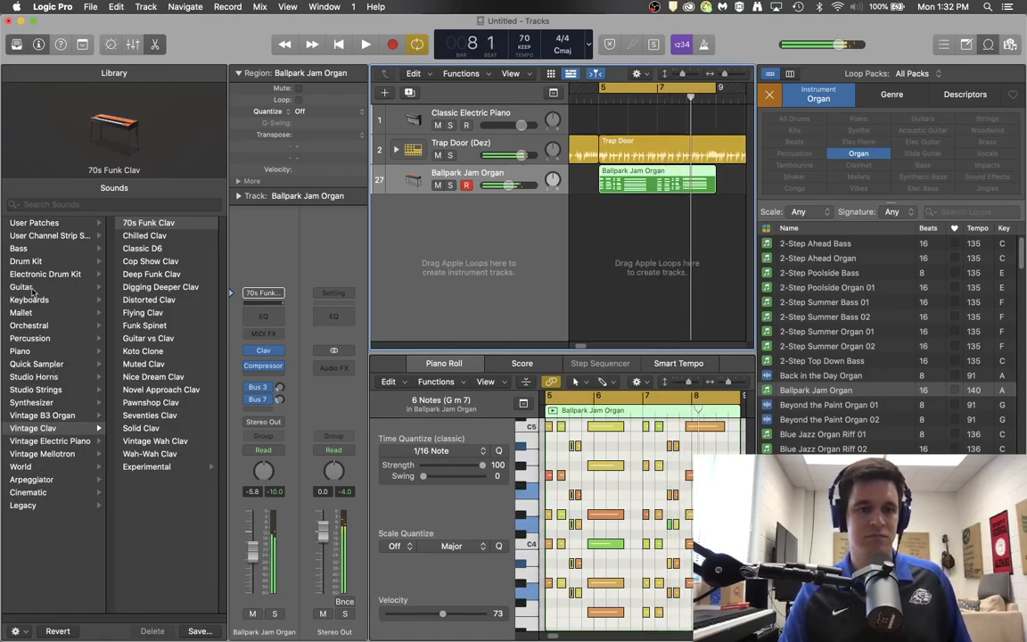
# Try the Roots Rock guitar patch on the organ track and play it from bar 5
pyautogui.click(21, 287)
pyautogui.click(164, 327)
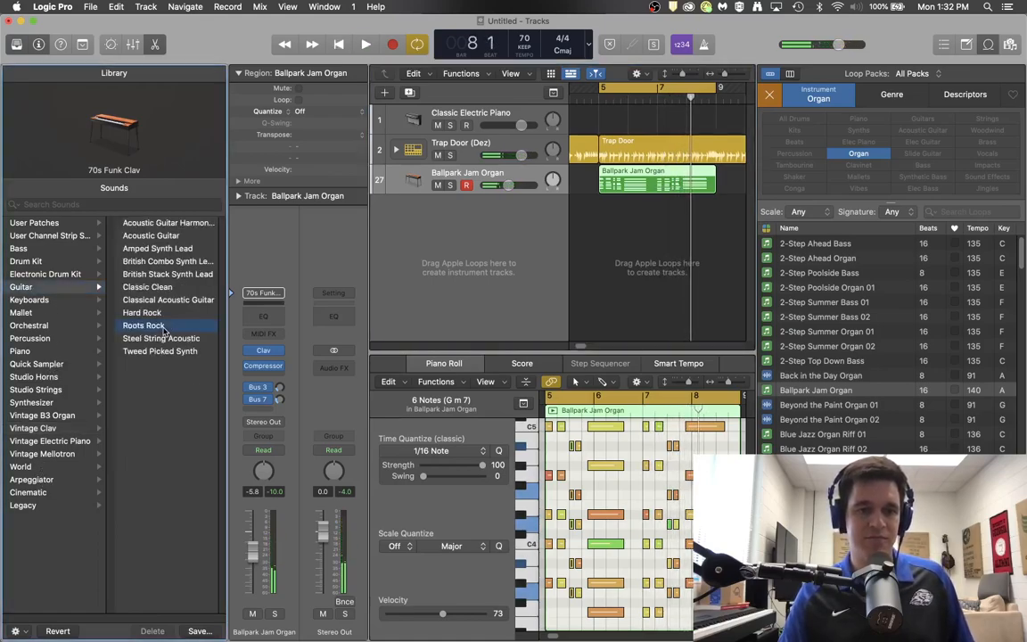
pyautogui.click(602, 99)
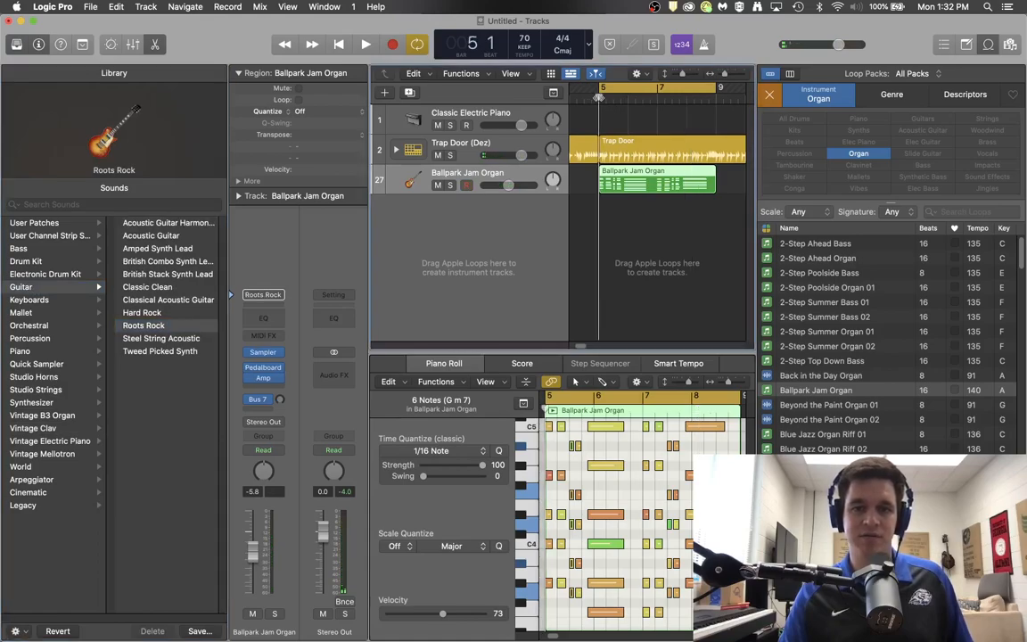
pyautogui.press('space')
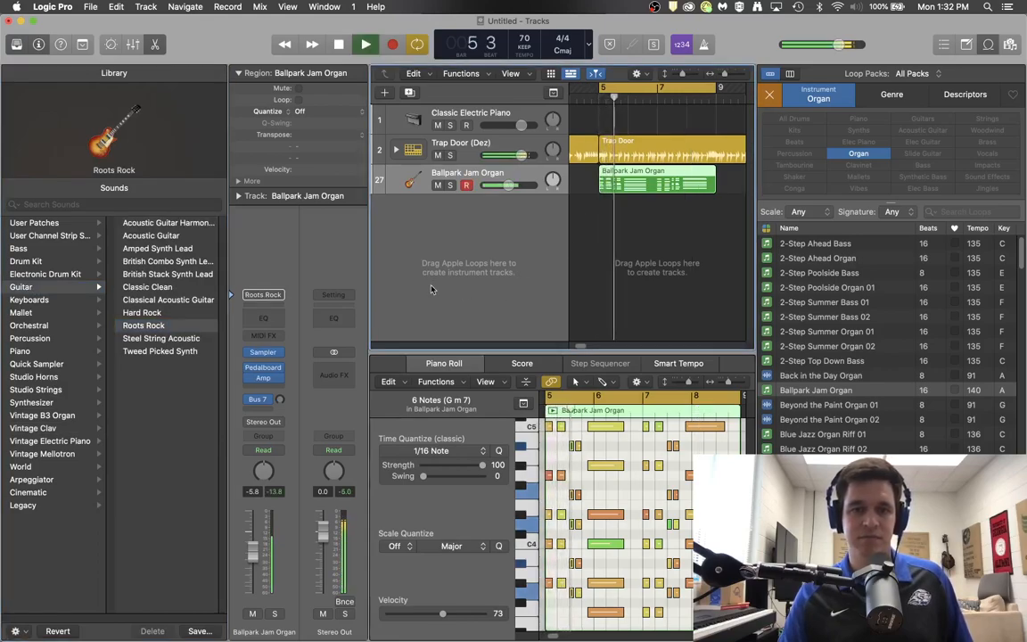
pyautogui.press('space')
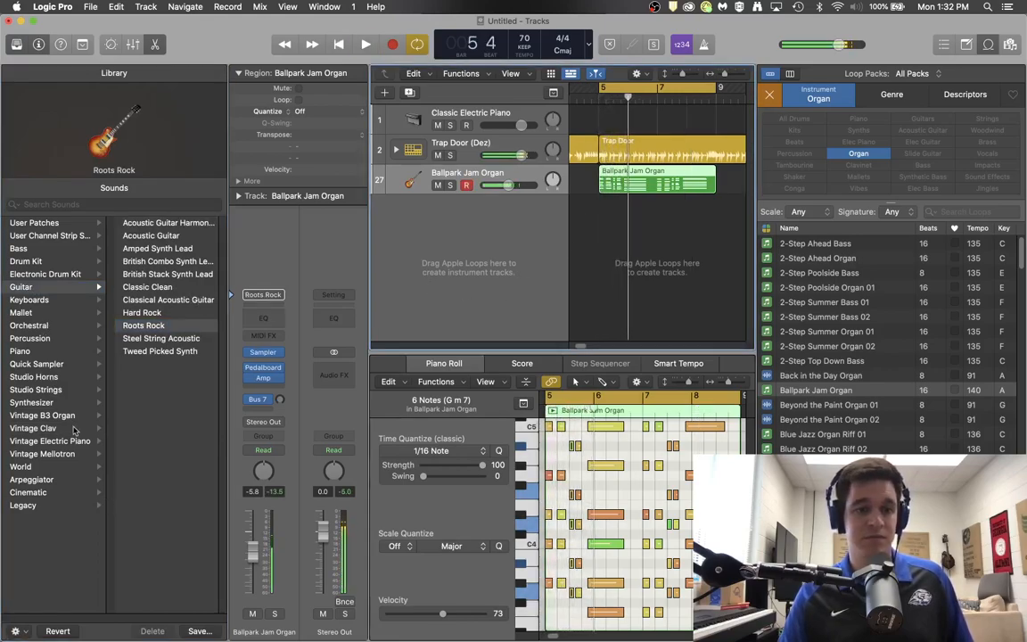
# Assign the Sugar Hill 7-Piece Section patch from Studio Horns to the organ track and listen to the result
pyautogui.click(49, 390)
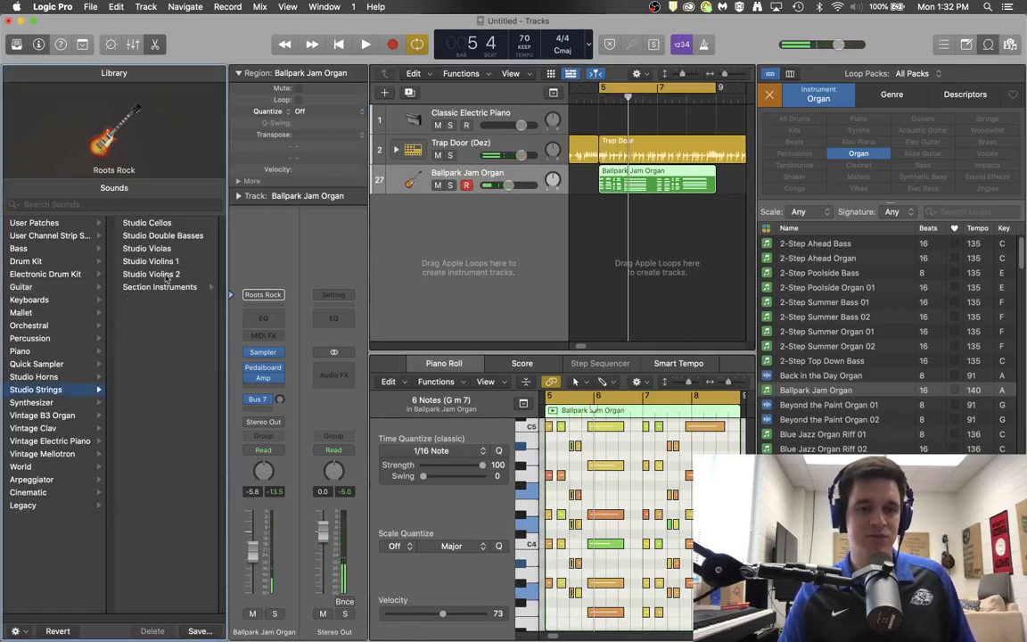
pyautogui.click(35, 376)
pyautogui.click(171, 250)
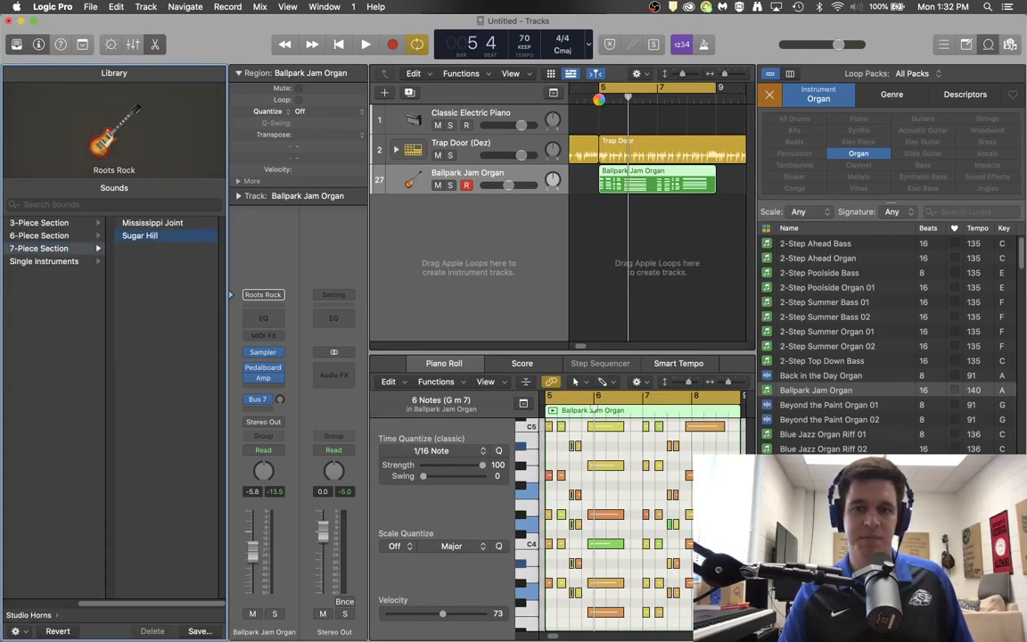
pyautogui.click(631, 296)
pyautogui.press('space')
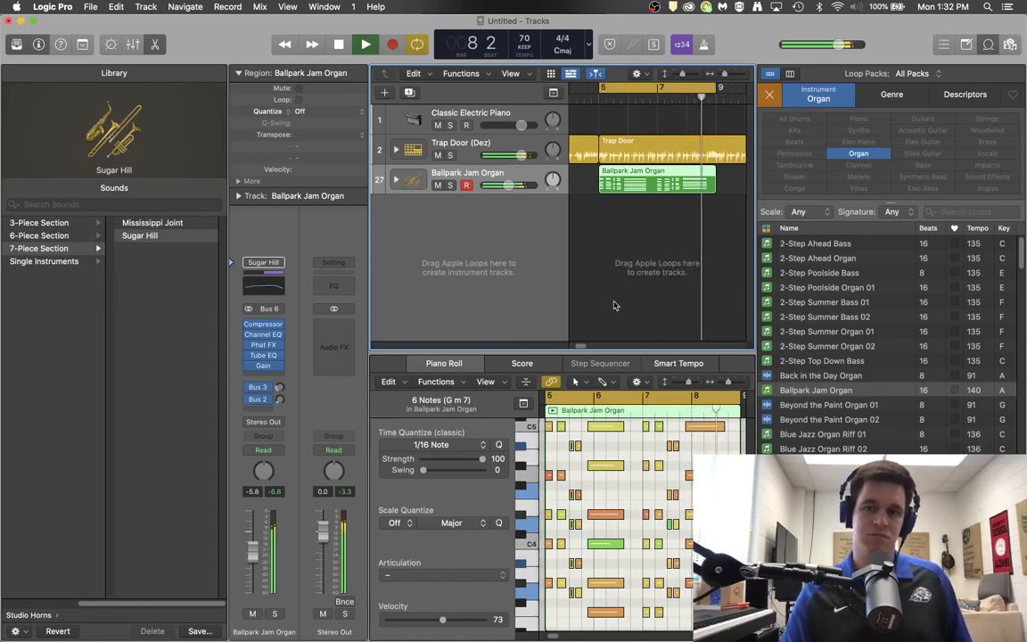
pyautogui.press('space')
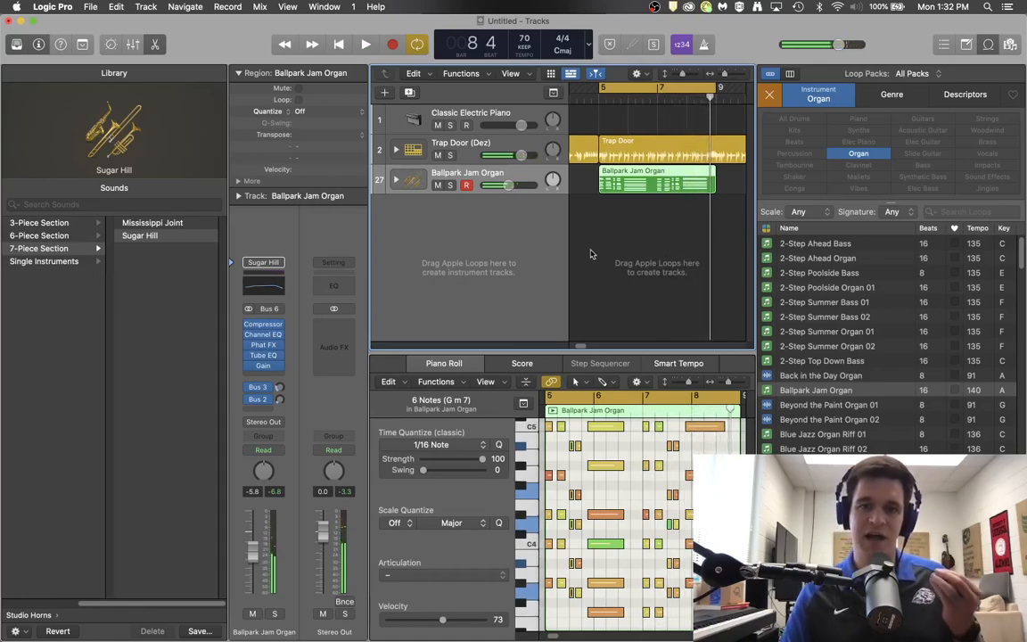
# Lower the Ballpark Jam Organ track's volume to -13.6 dB and check the balance by playing from bar 5
pyautogui.click(510, 186)
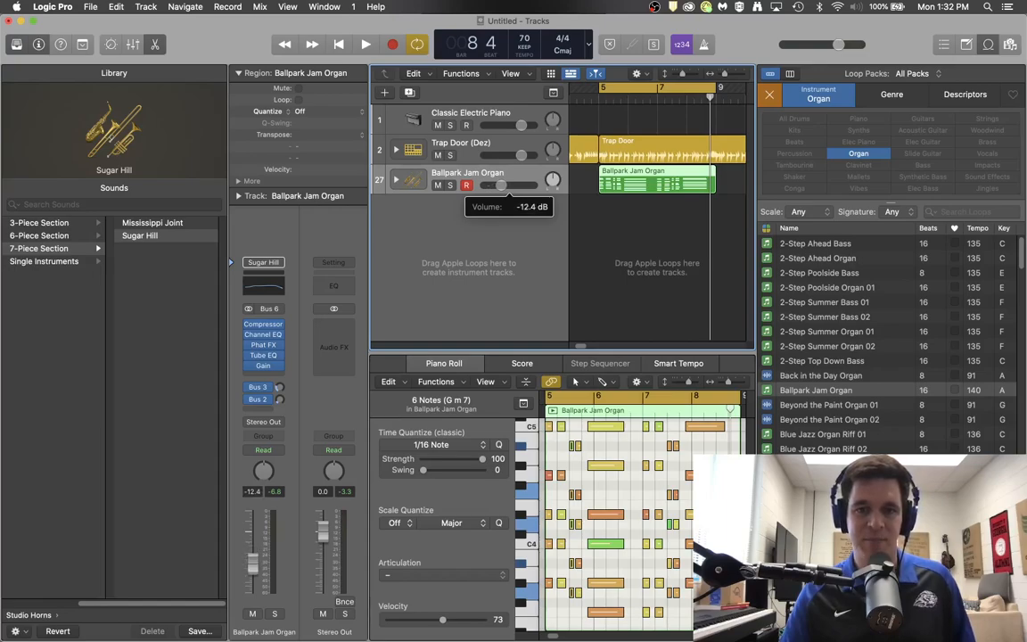
pyautogui.click(600, 95)
pyautogui.press('space')
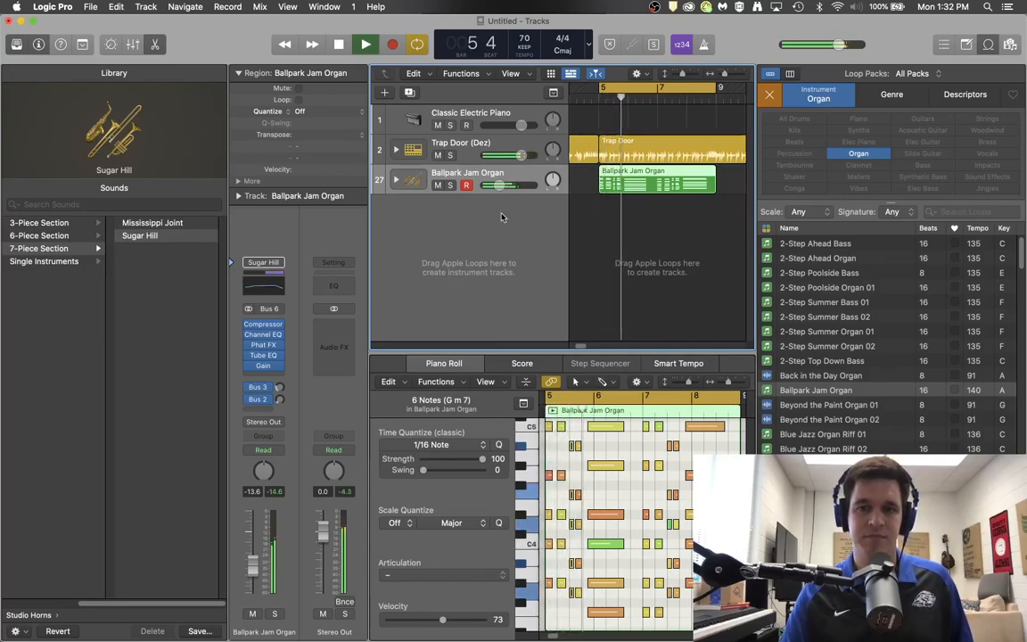
pyautogui.press('space')
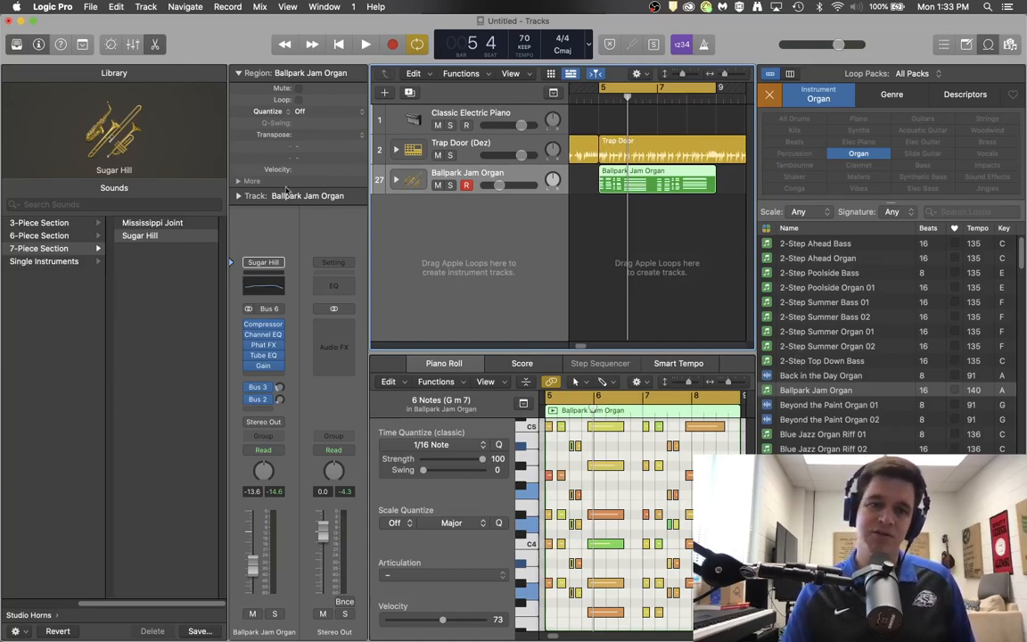
# Hide the sound library, filter the loops by Bass, and audition 12 Bar Blues Bass and 2-Step Electric Bass 01 and 02 over the beat
pyautogui.click(15, 44)
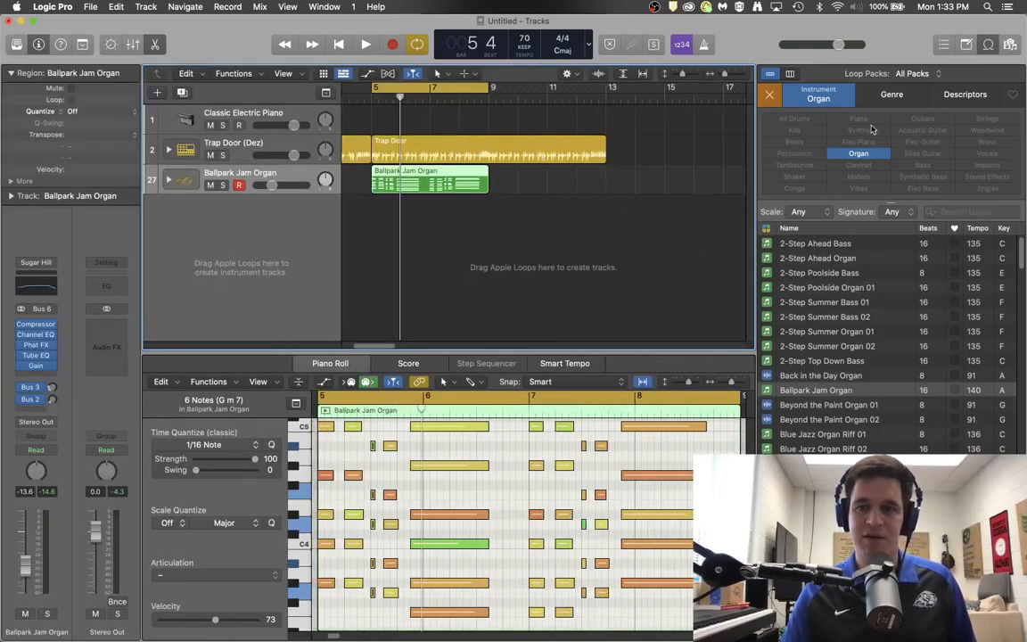
pyautogui.click(858, 154)
pyautogui.click(924, 165)
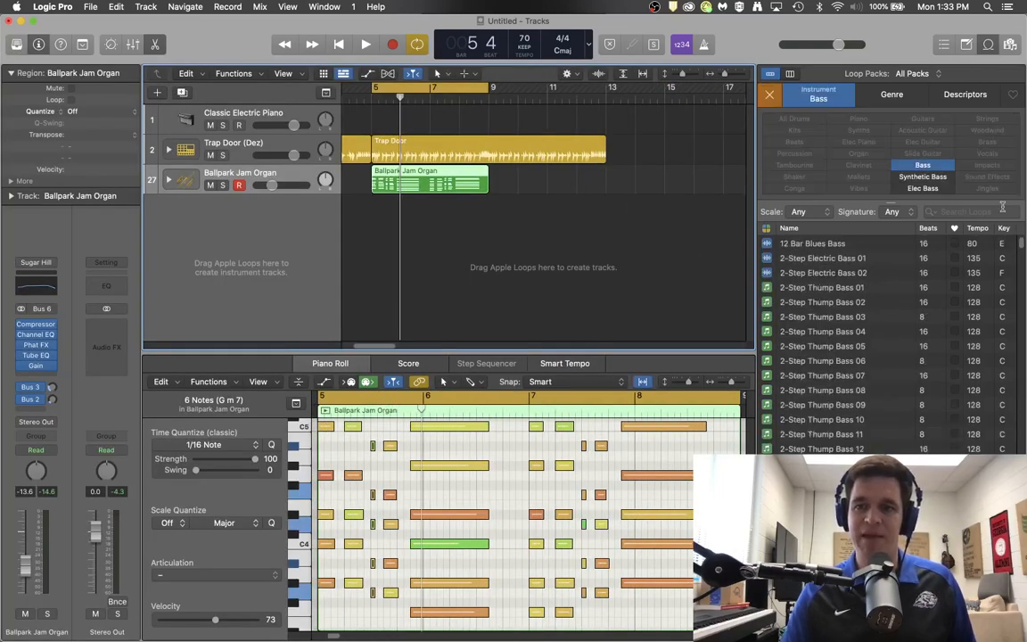
pyautogui.click(819, 245)
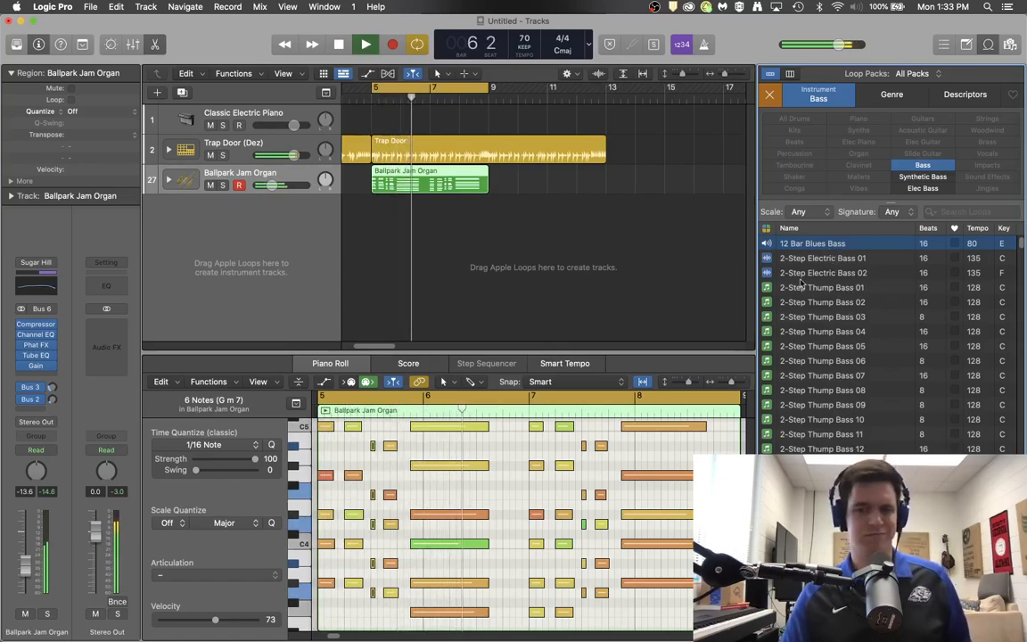
pyautogui.click(831, 259)
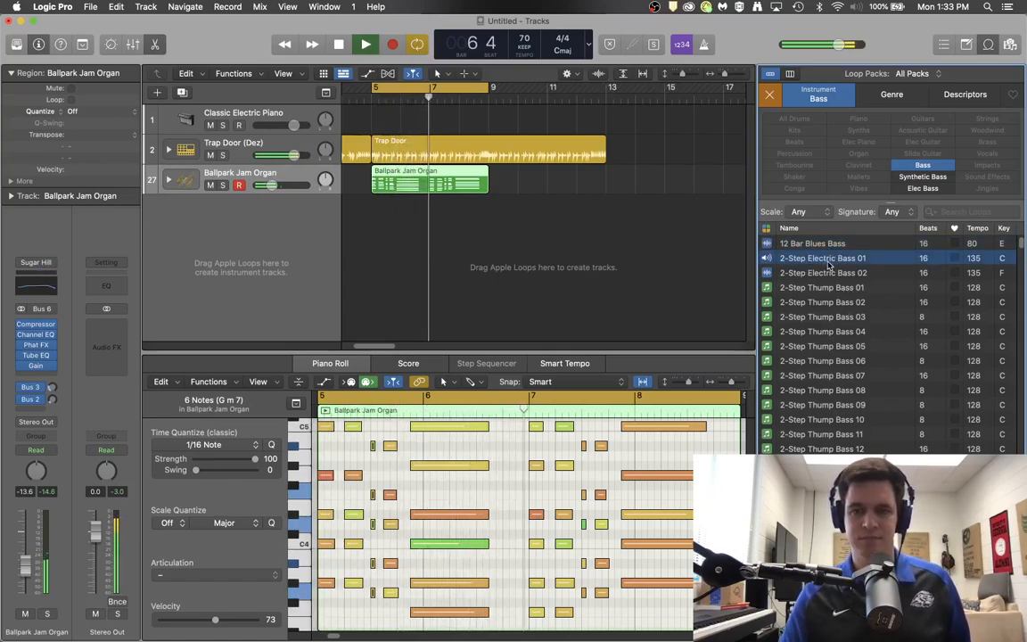
pyautogui.click(896, 273)
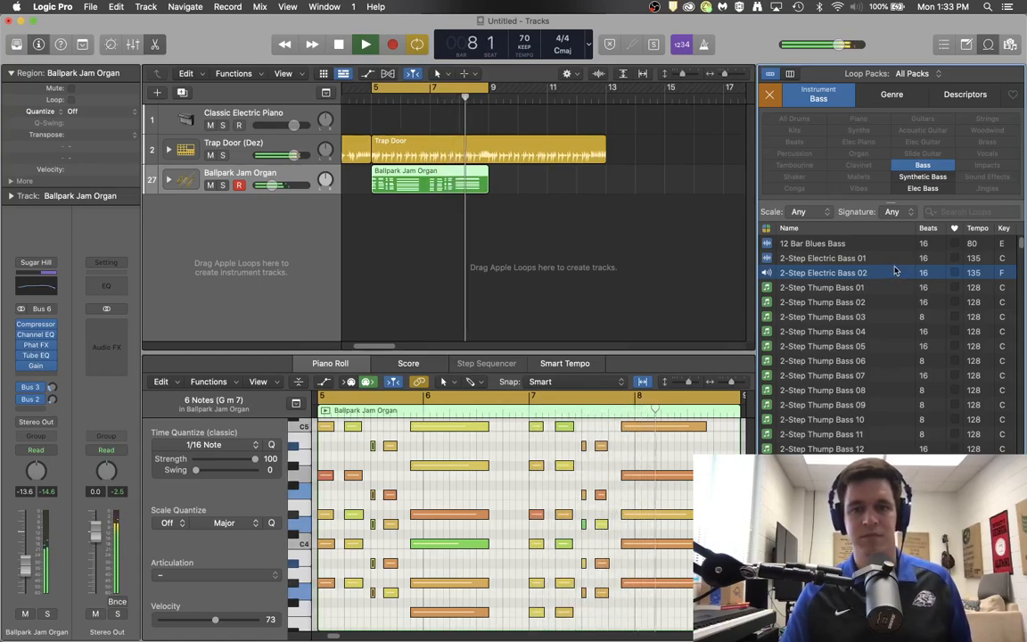
pyautogui.click(891, 269)
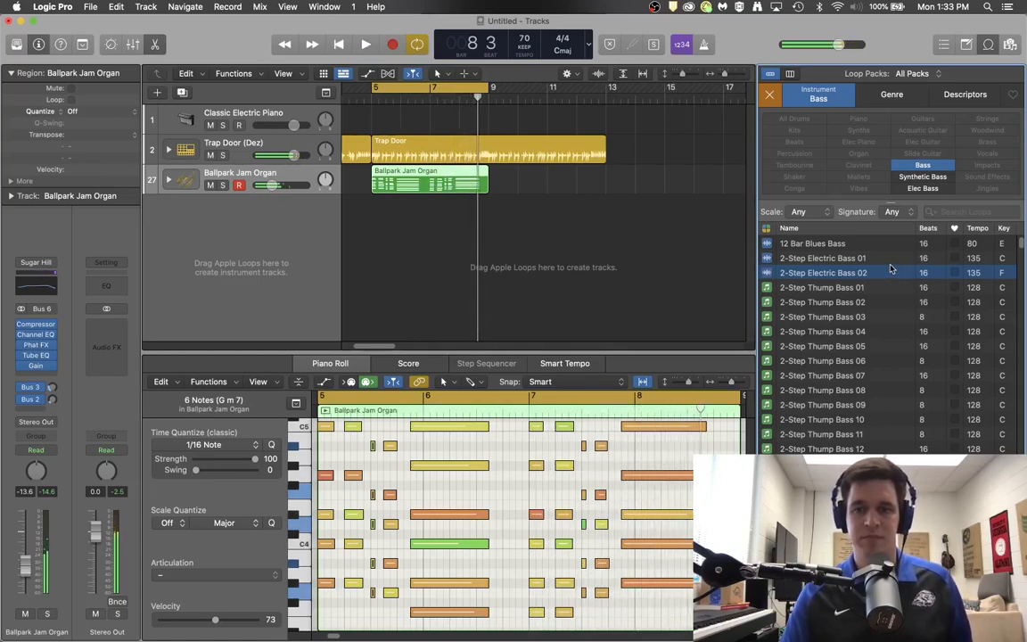
# Add the 2-Step Electric Bass 02 loop on a new track at bar 5 and loop both it and the organ region to bar 13
pyautogui.moveTo(747, 273); pyautogui.dragTo(374, 260)
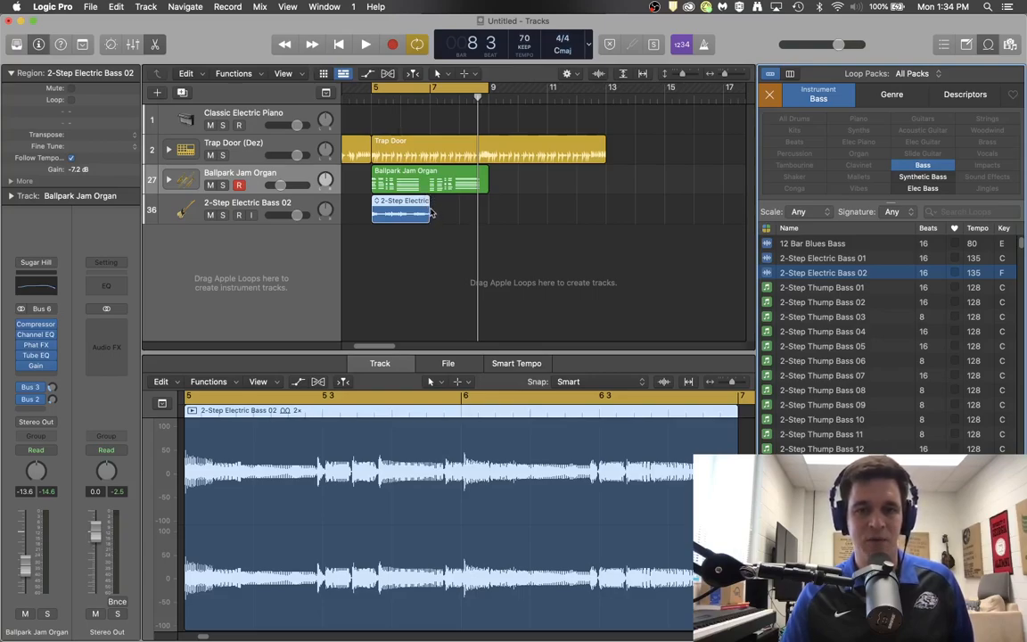
pyautogui.moveTo(433, 203); pyautogui.dragTo(609, 207)
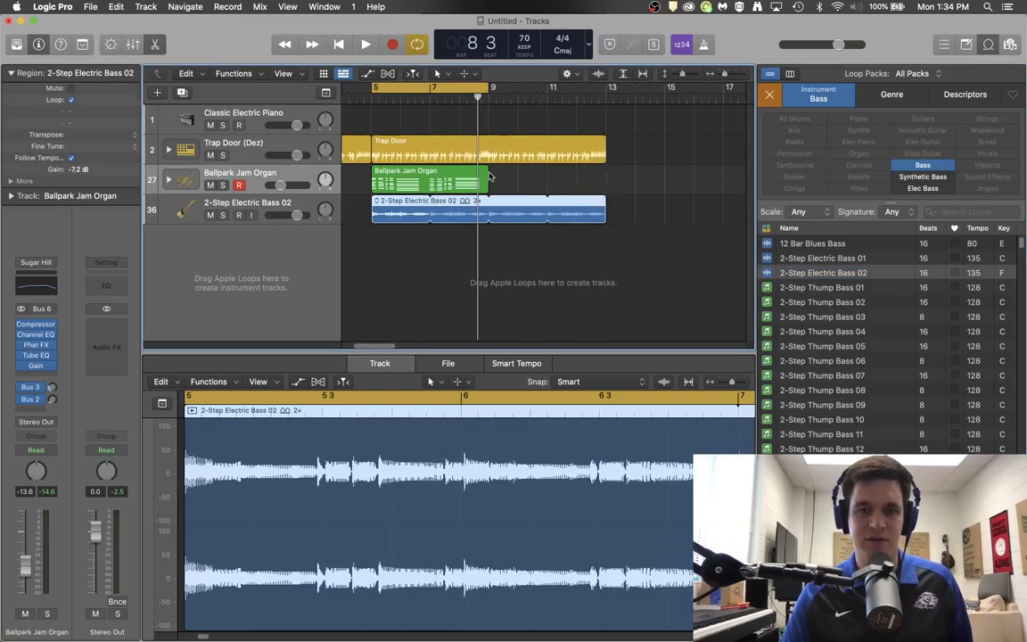
pyautogui.moveTo(489, 172); pyautogui.dragTo(608, 178)
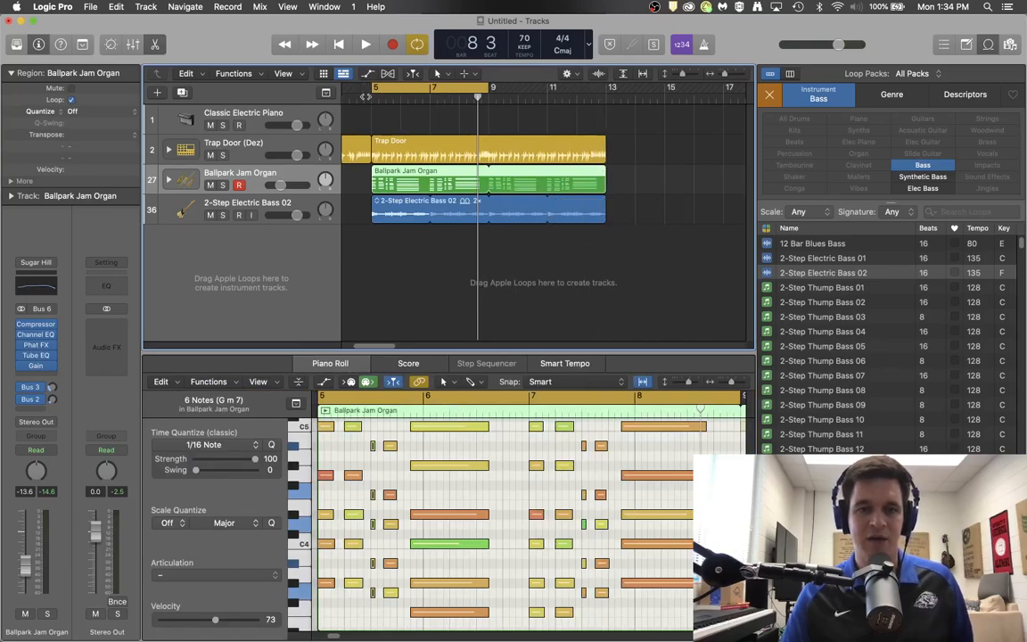
# Play the arrangement from bar 5 to hear the bass with the drums and organ part
pyautogui.click(373, 100)
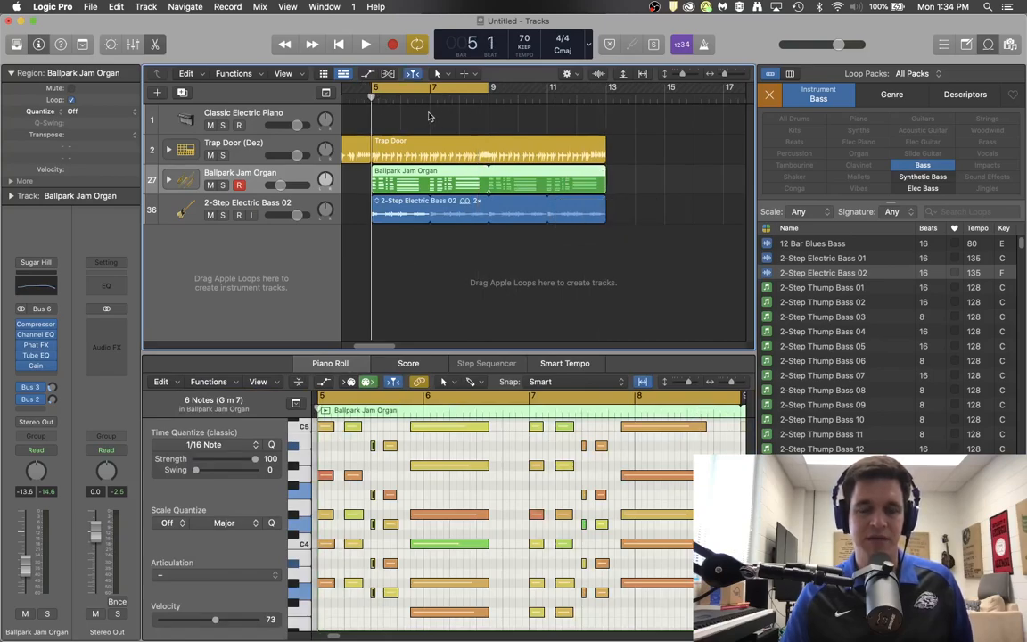
pyautogui.press('space')
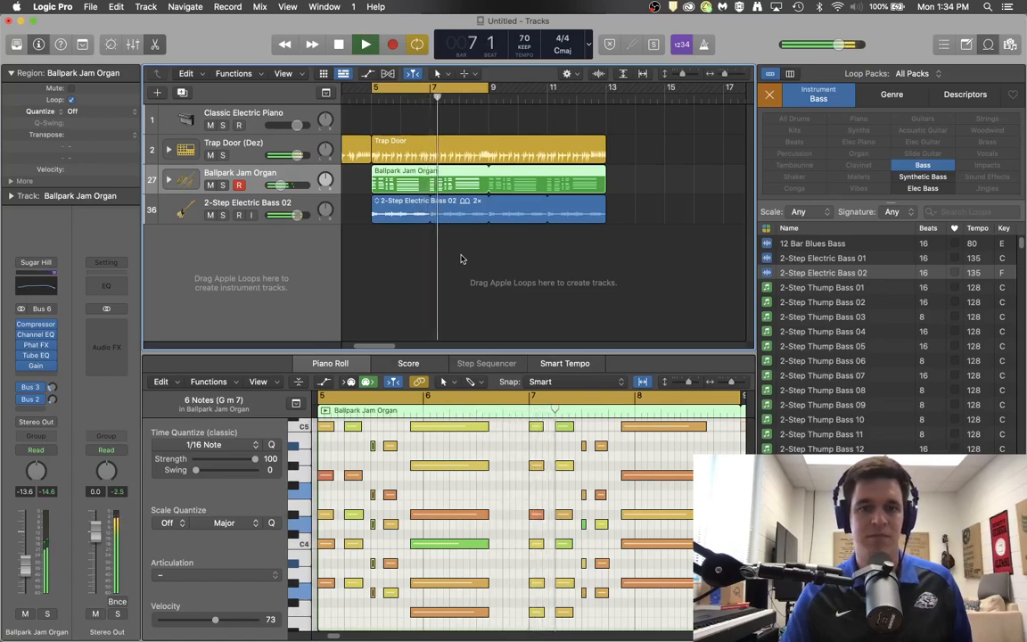
pyautogui.press('space')
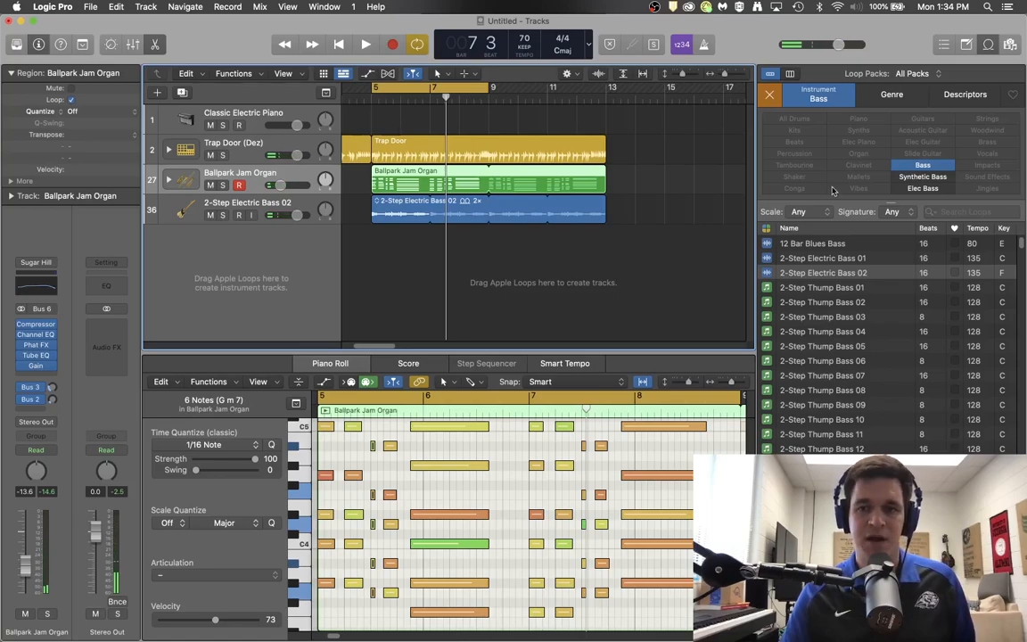
# Change the loop instrument filter from Bass to Slide Guitar
pyautogui.click(934, 167)
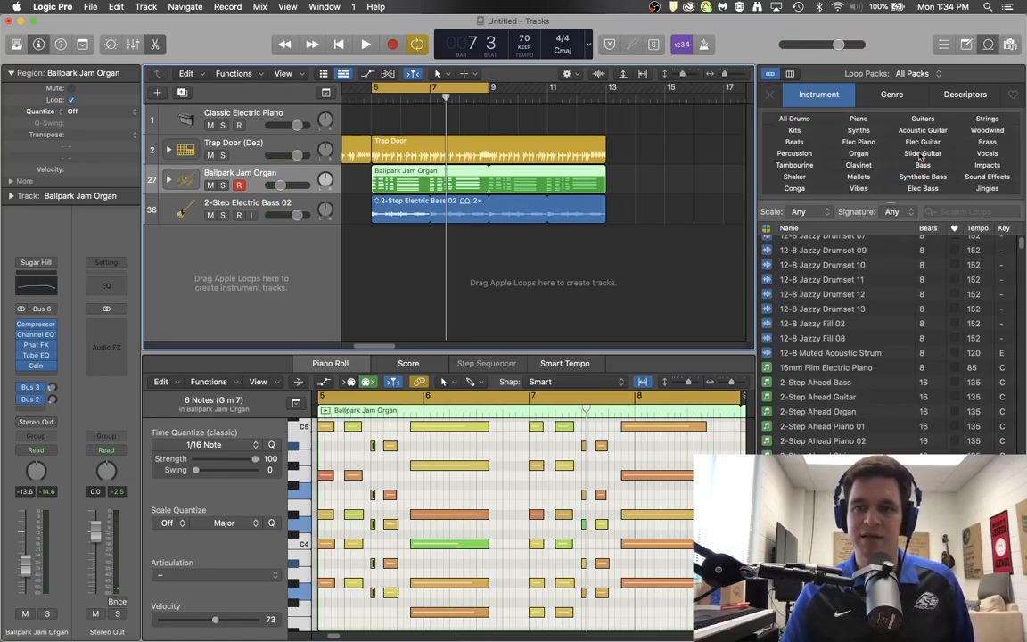
pyautogui.click(923, 155)
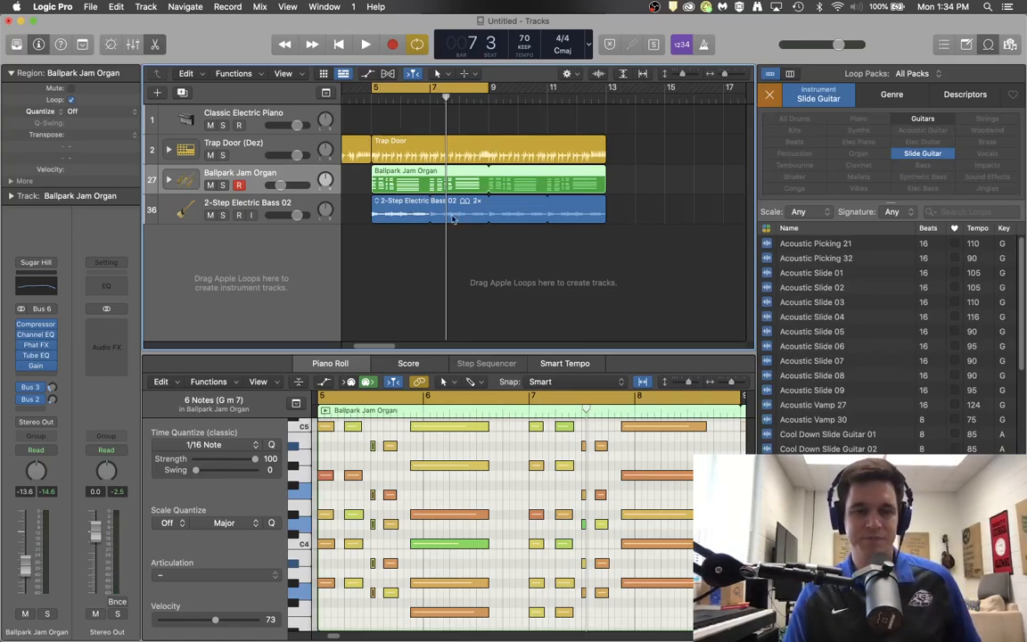
# Examine the bass loop's audio waveform up close and compare it with the organ region's MIDI notes
pyautogui.click(279, 208)
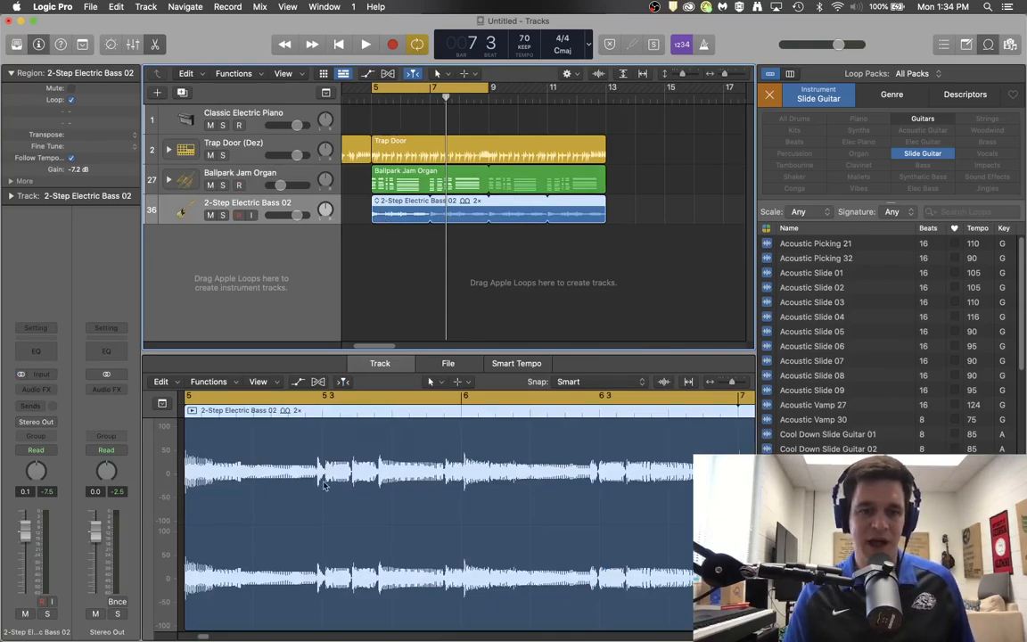
pyautogui.moveTo(738, 380); pyautogui.dragTo(749, 384)
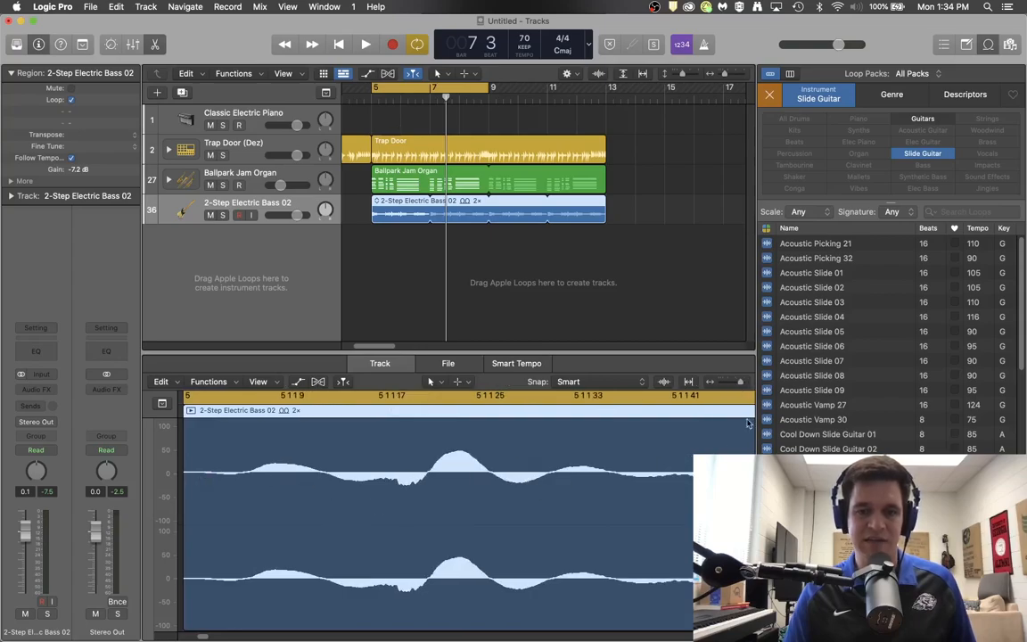
pyautogui.moveTo(742, 386); pyautogui.dragTo(722, 391)
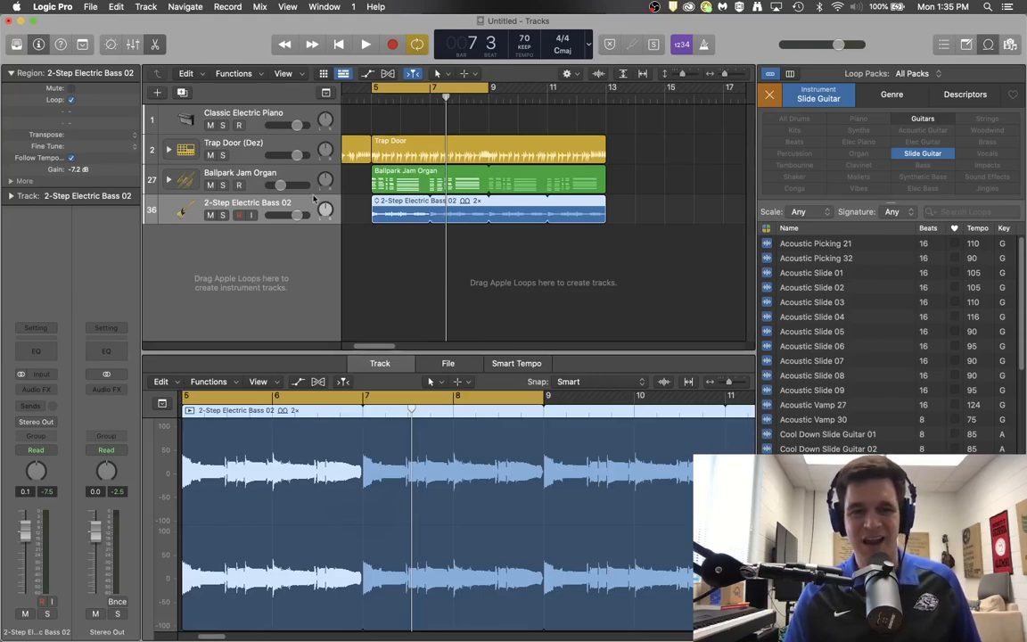
pyautogui.click(397, 183)
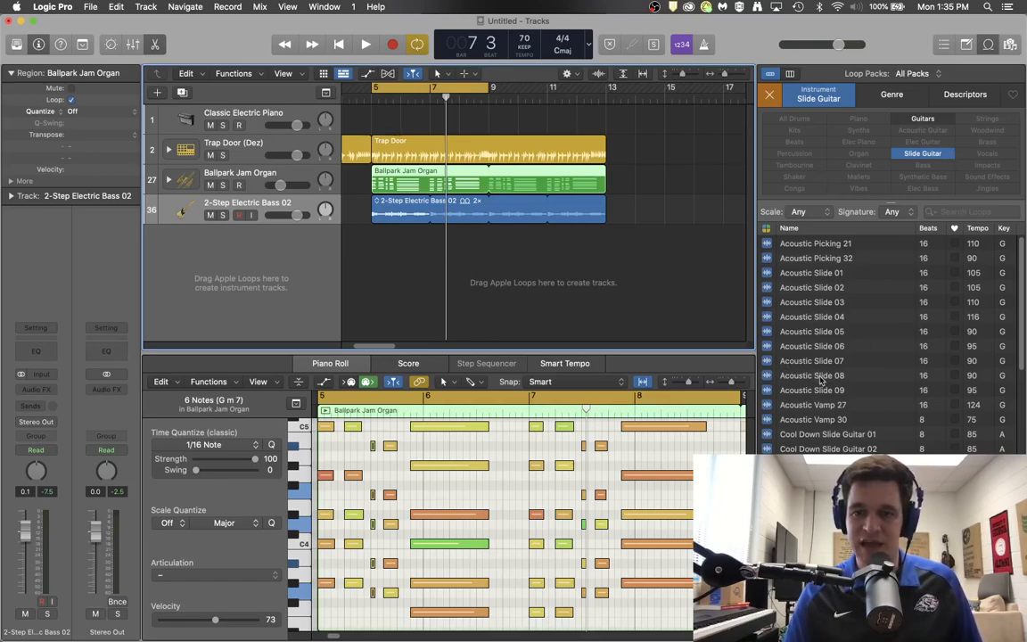
# Play from bar 5 and audition the Cool Down Slide Guitar loops, including 01 and 02, over the beat
pyautogui.click(370, 98)
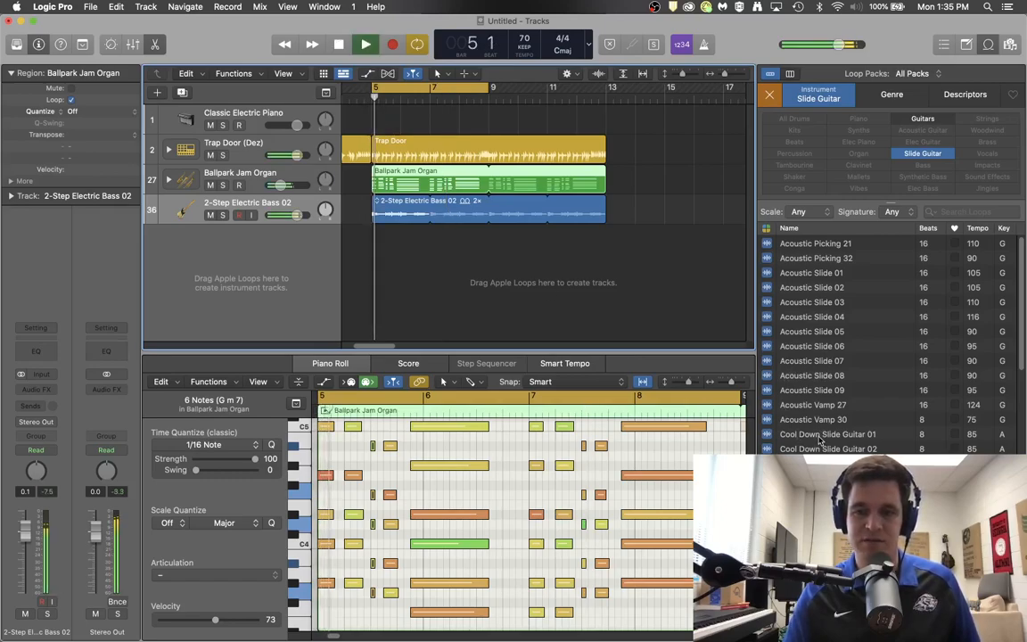
pyautogui.click(822, 436)
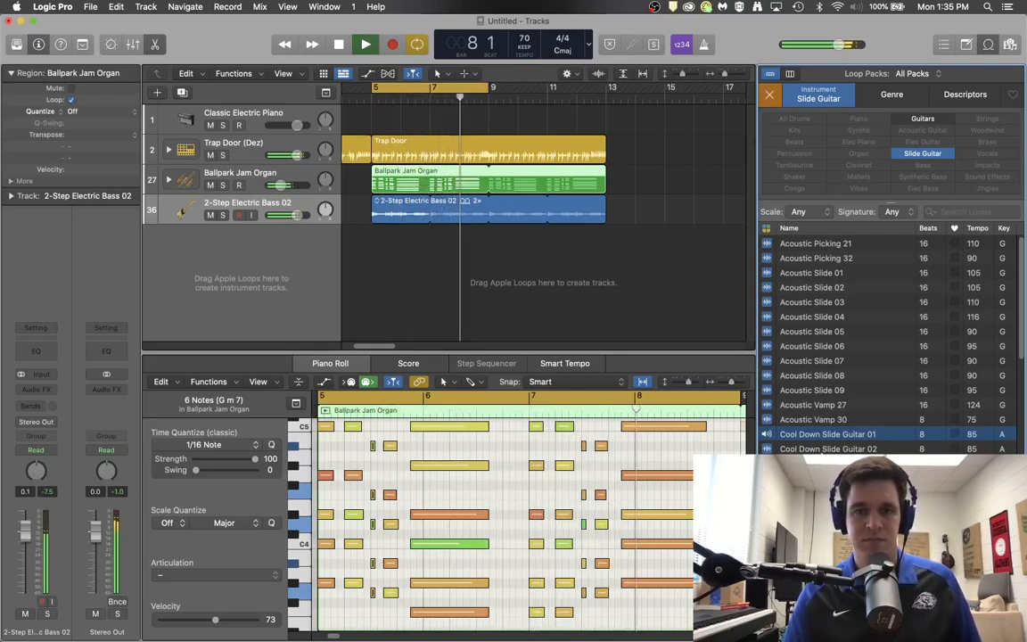
pyautogui.press('space')
pyautogui.press('space')
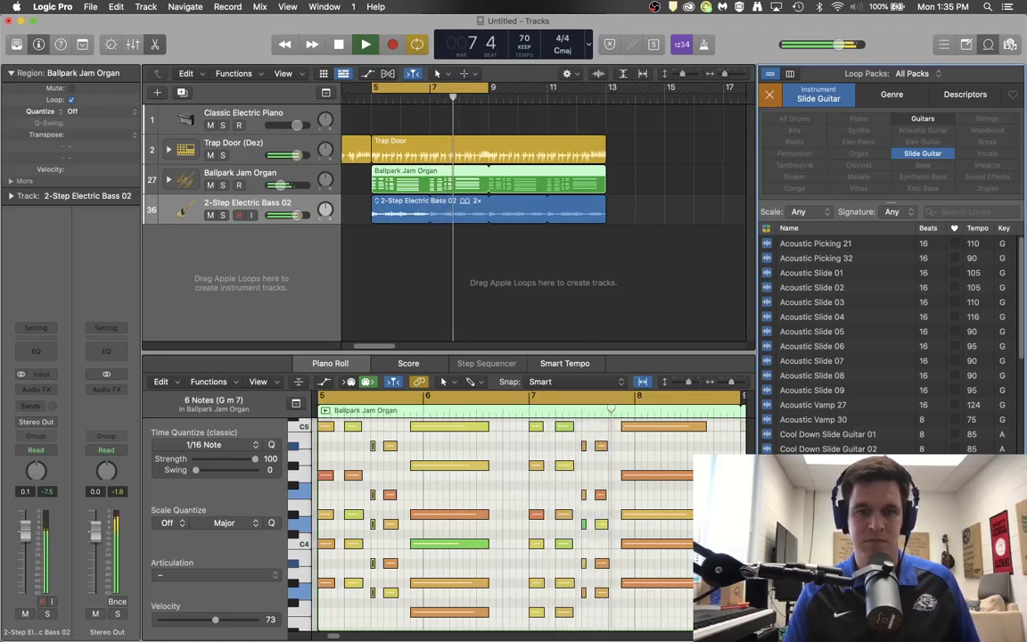
pyautogui.click(828, 449)
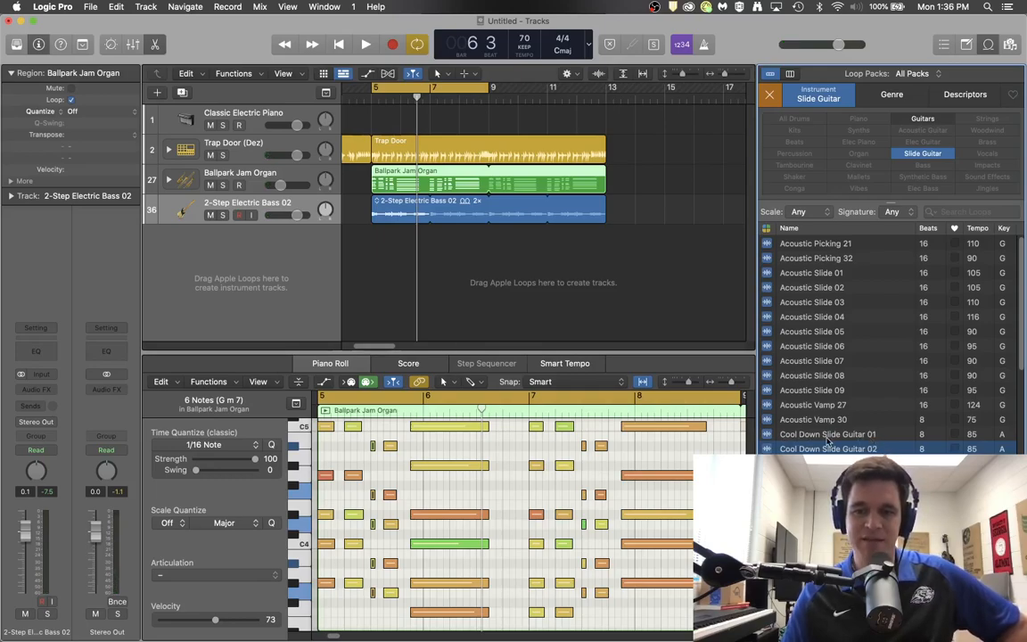
# Place Cool Down Slide Guitar loops 04, 02, 04 and 01 on a new track at bars 5, 7, 9 and 11
pyautogui.moveTo(743, 420); pyautogui.dragTo(419, 251)
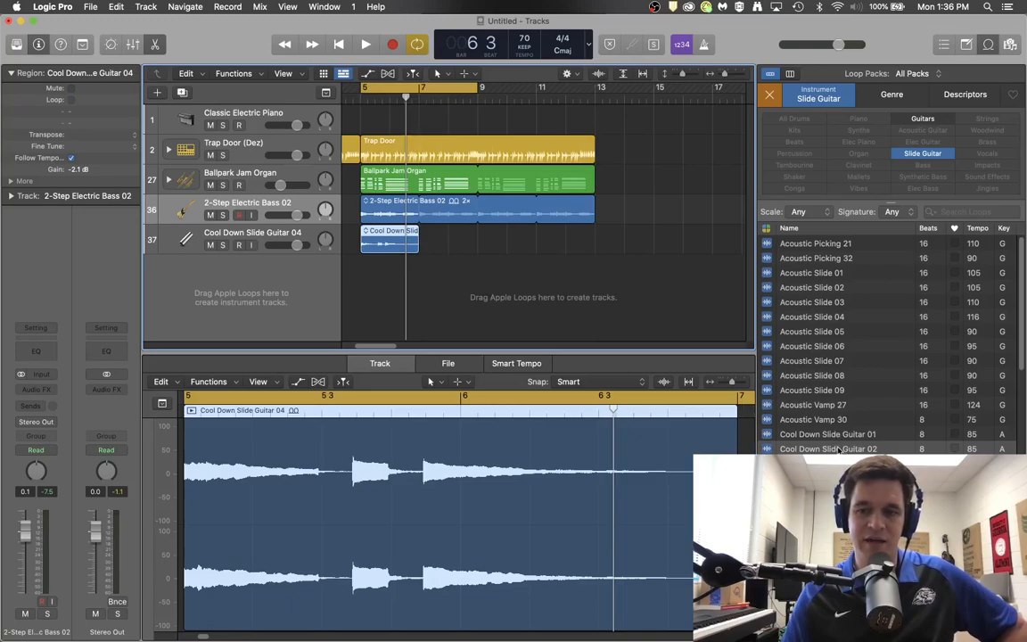
pyautogui.moveTo(828, 450); pyautogui.dragTo(424, 257)
pyautogui.moveTo(736, 421); pyautogui.dragTo(484, 252)
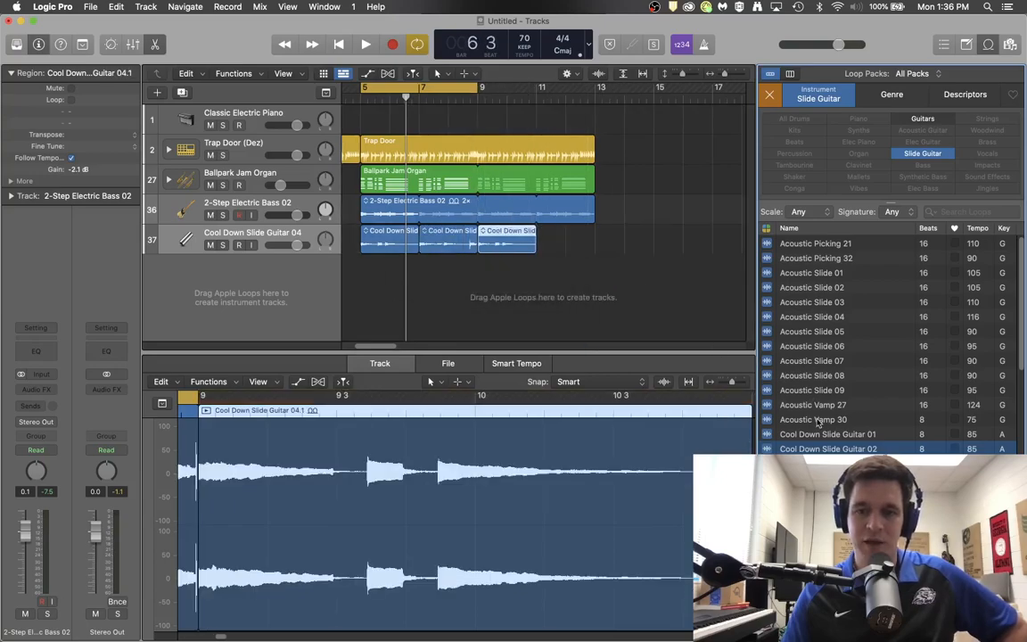
pyautogui.moveTo(822, 435); pyautogui.dragTo(550, 241)
# Extend the cycle range to bar 13 and play the full section from bar 5
pyautogui.moveTo(482, 93); pyautogui.dragTo(597, 114)
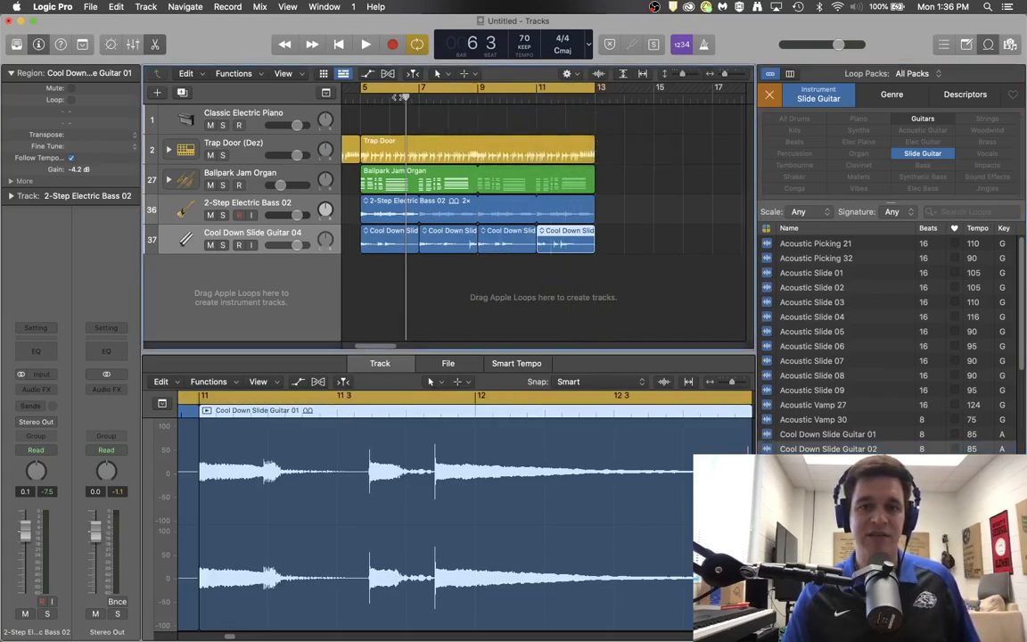
pyautogui.click(360, 99)
pyautogui.press('space')
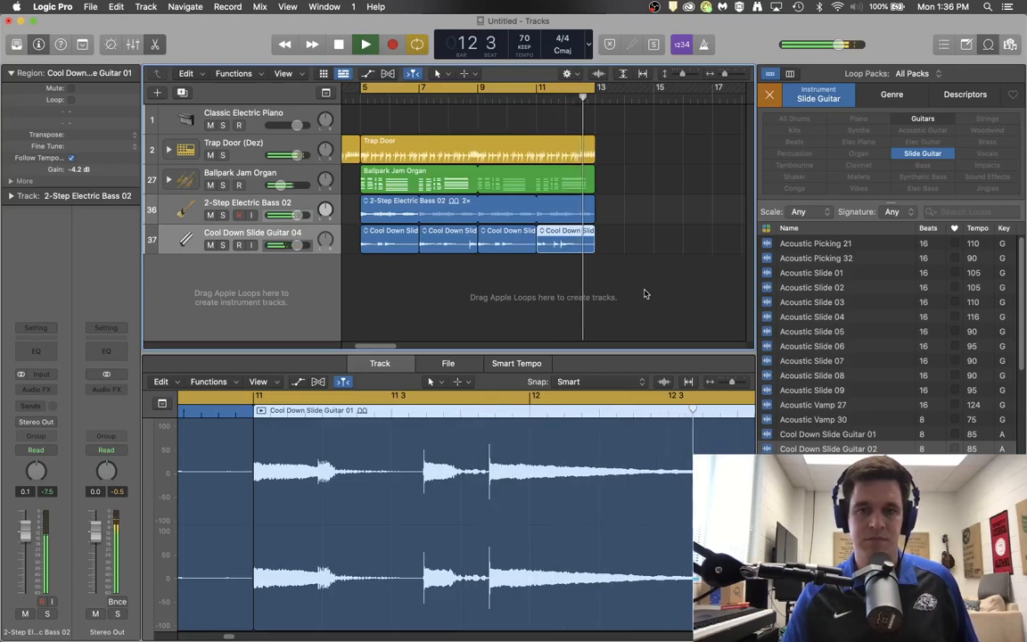
pyautogui.press('space')
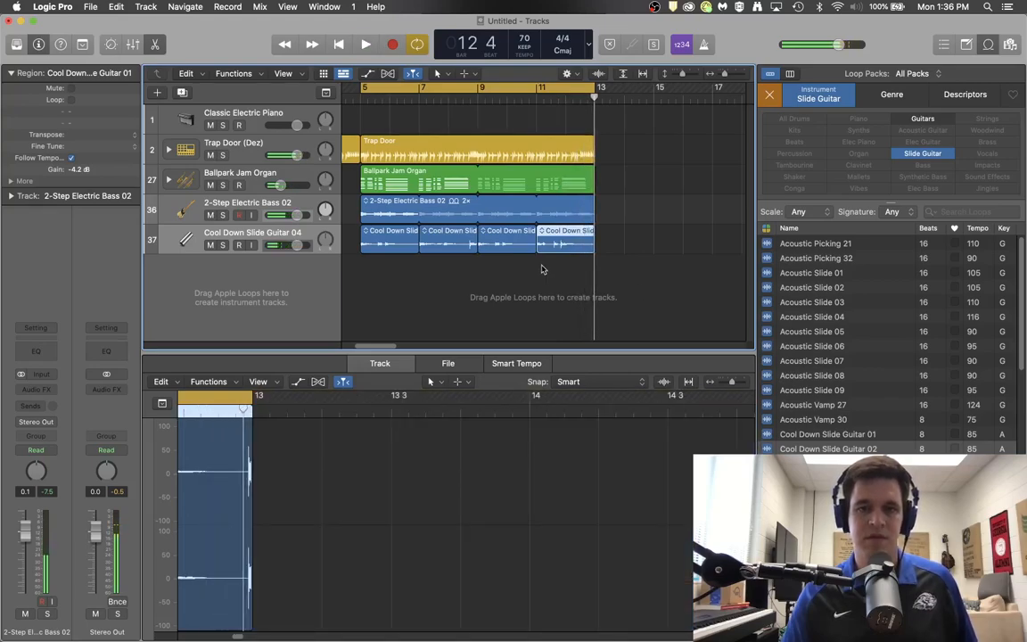